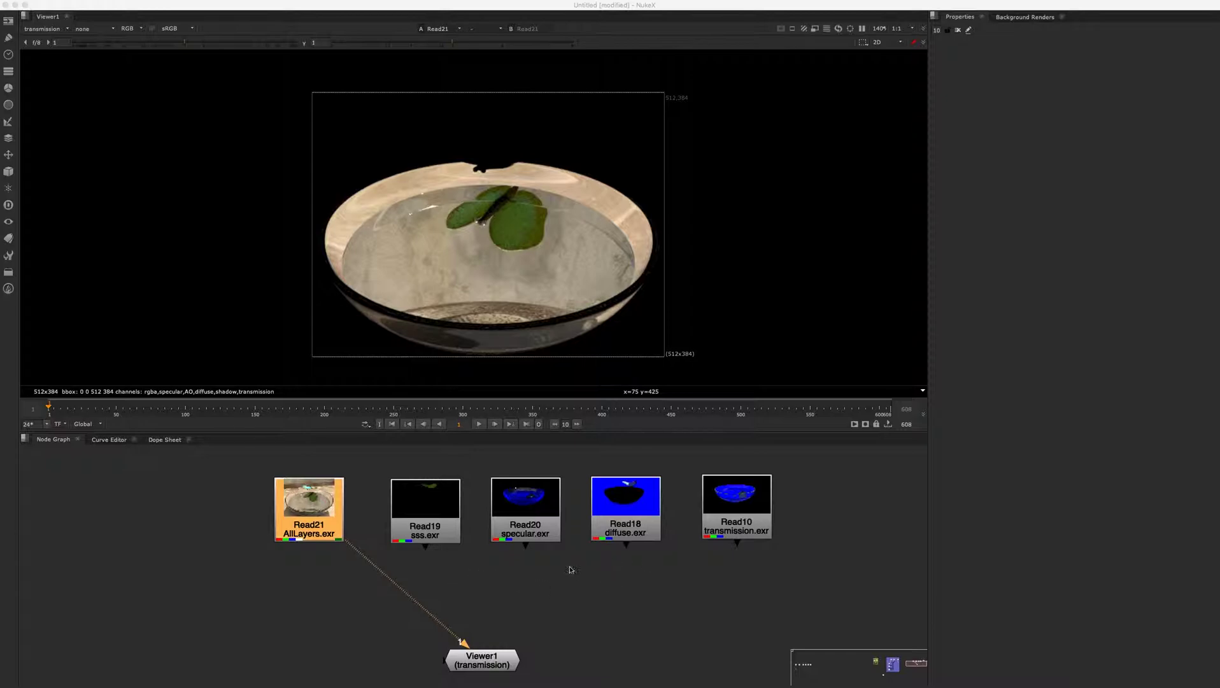
Step: Examine which layers are available for transmission.exr in the viewer, including the list of other layers
left_click_drag(431, 511, 435, 506)
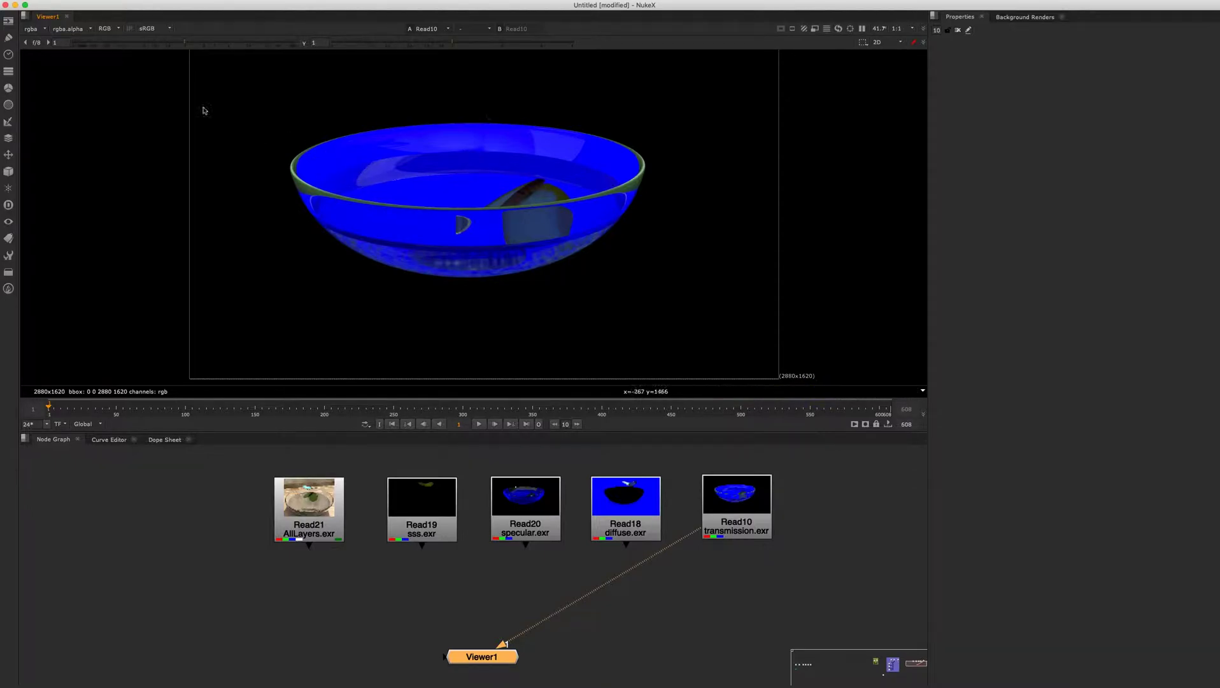
scroll(452, 95, "up", 1)
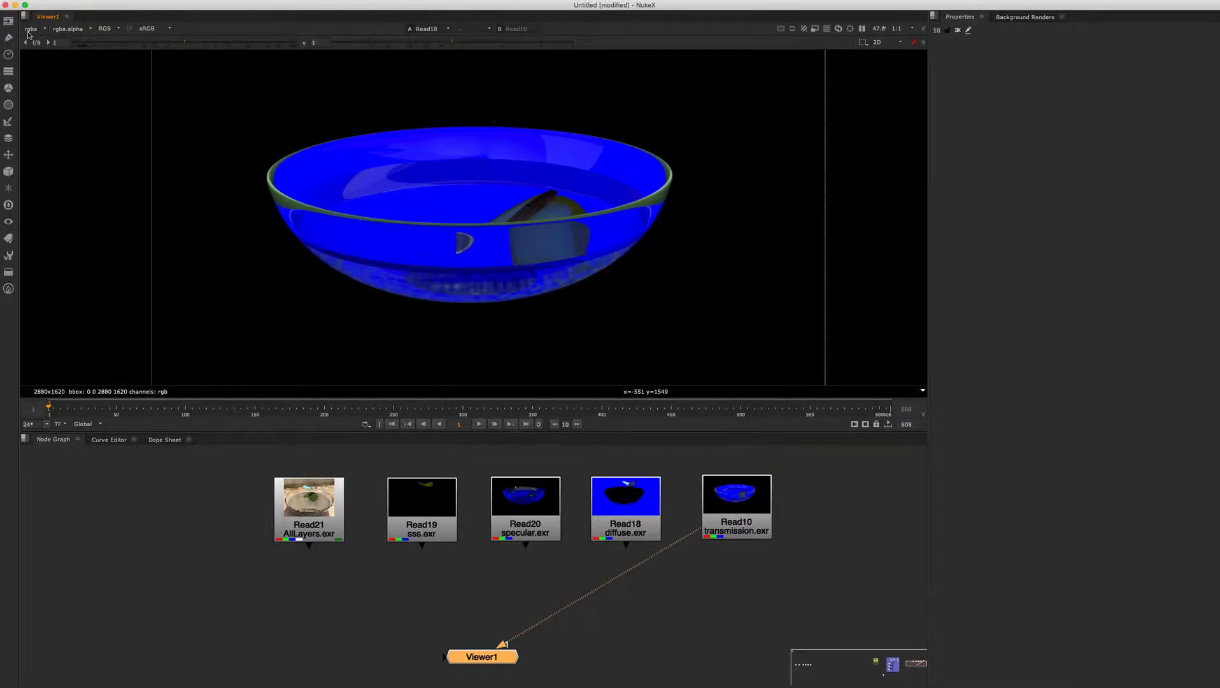
left_click(45, 31)
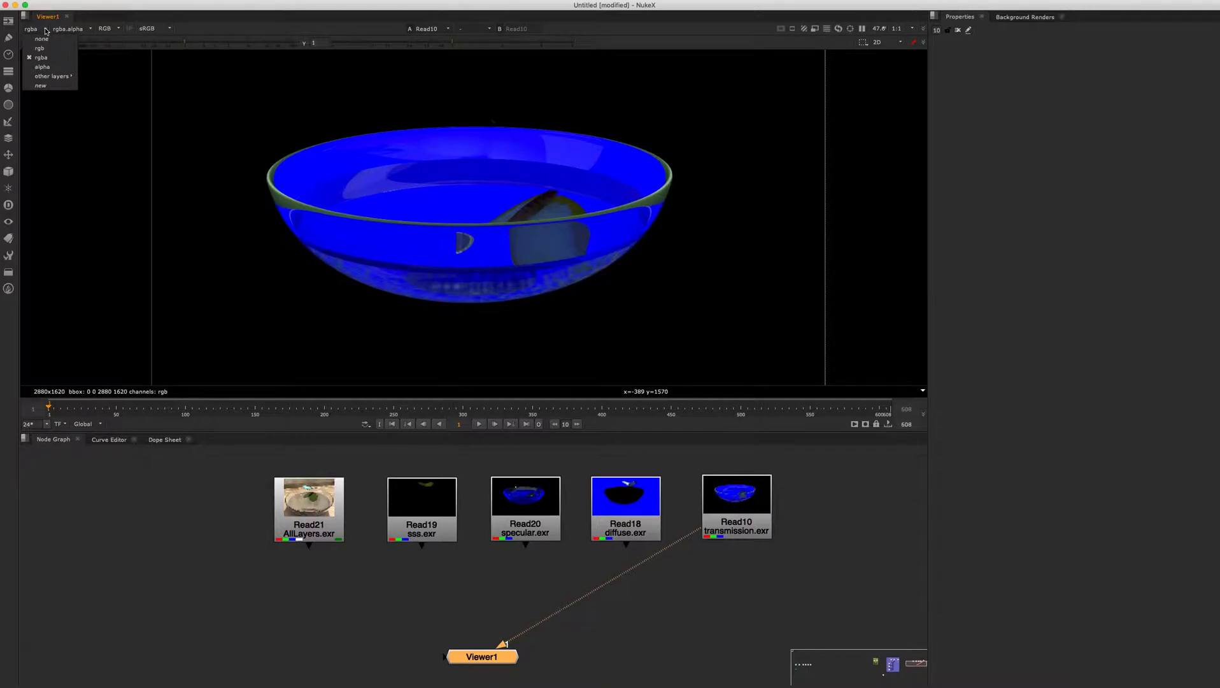
mouse_move(52, 76)
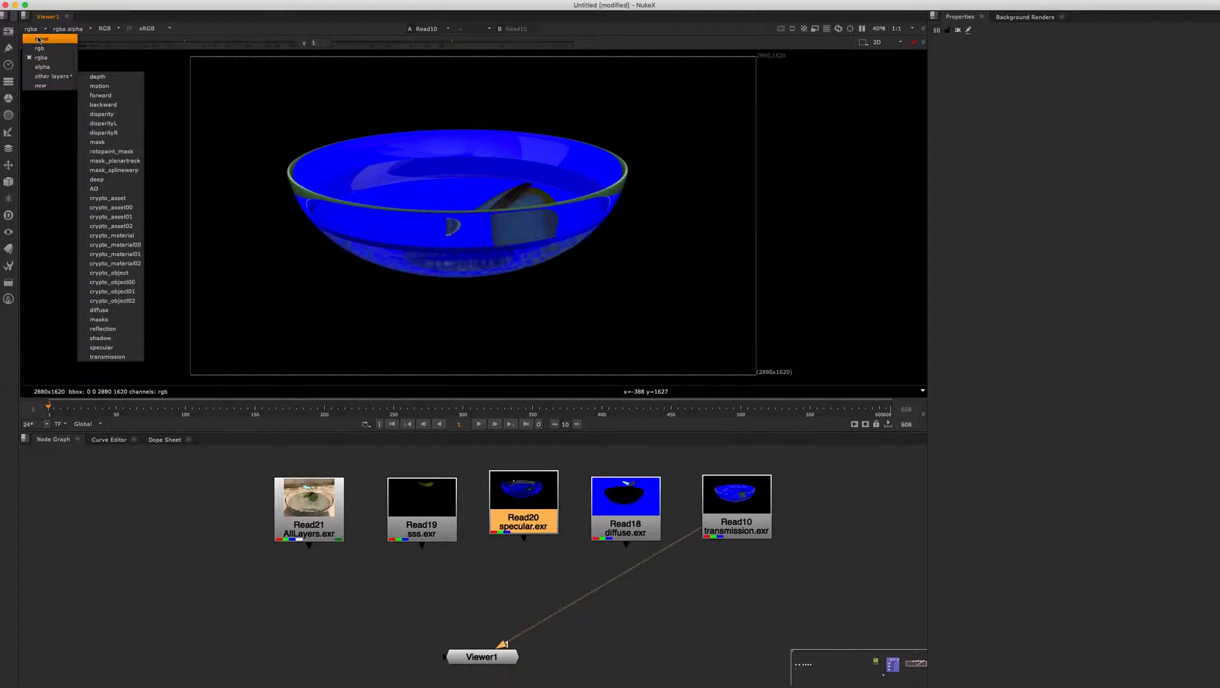
mouse_move(41, 79)
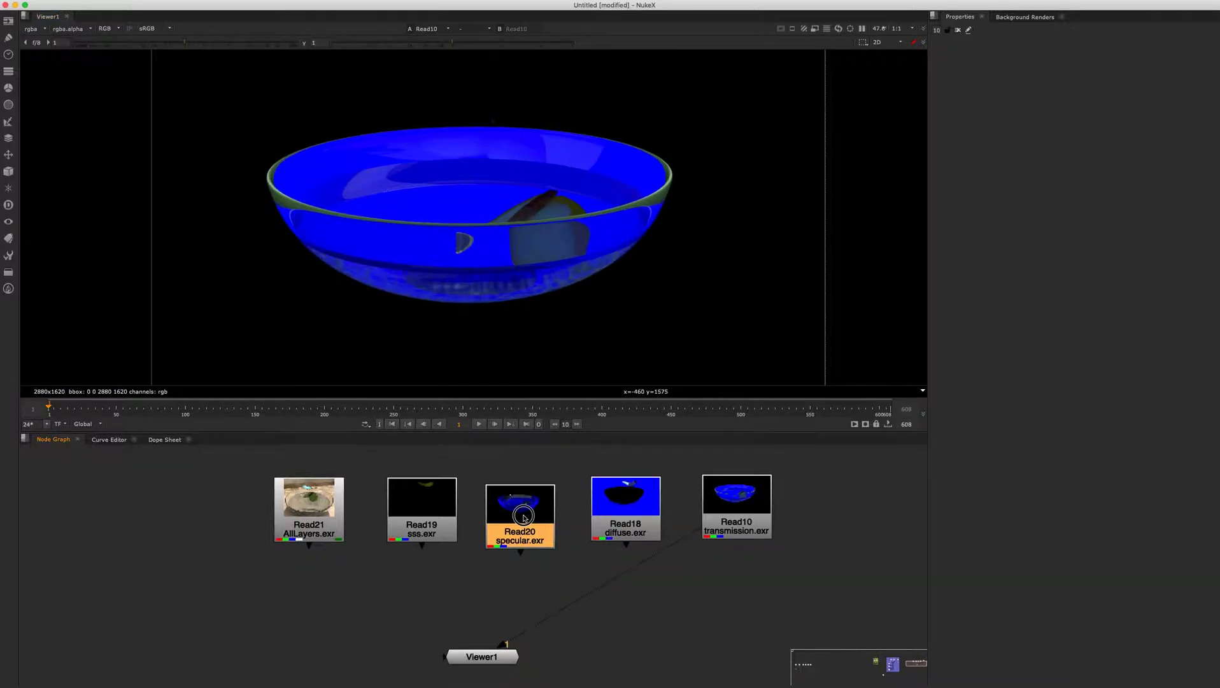
left_click_drag(524, 517, 528, 501)
left_click(39, 31)
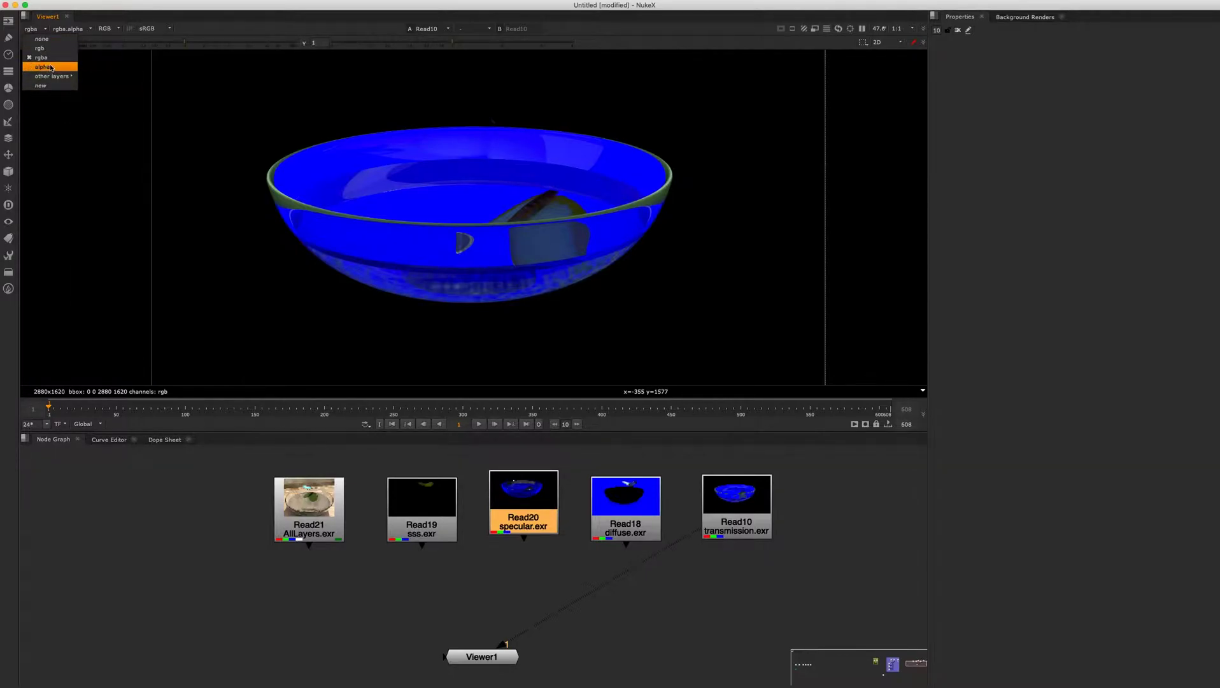
Step: Show diffuse.exr in the viewer and check which layers it offers
left_click(640, 502)
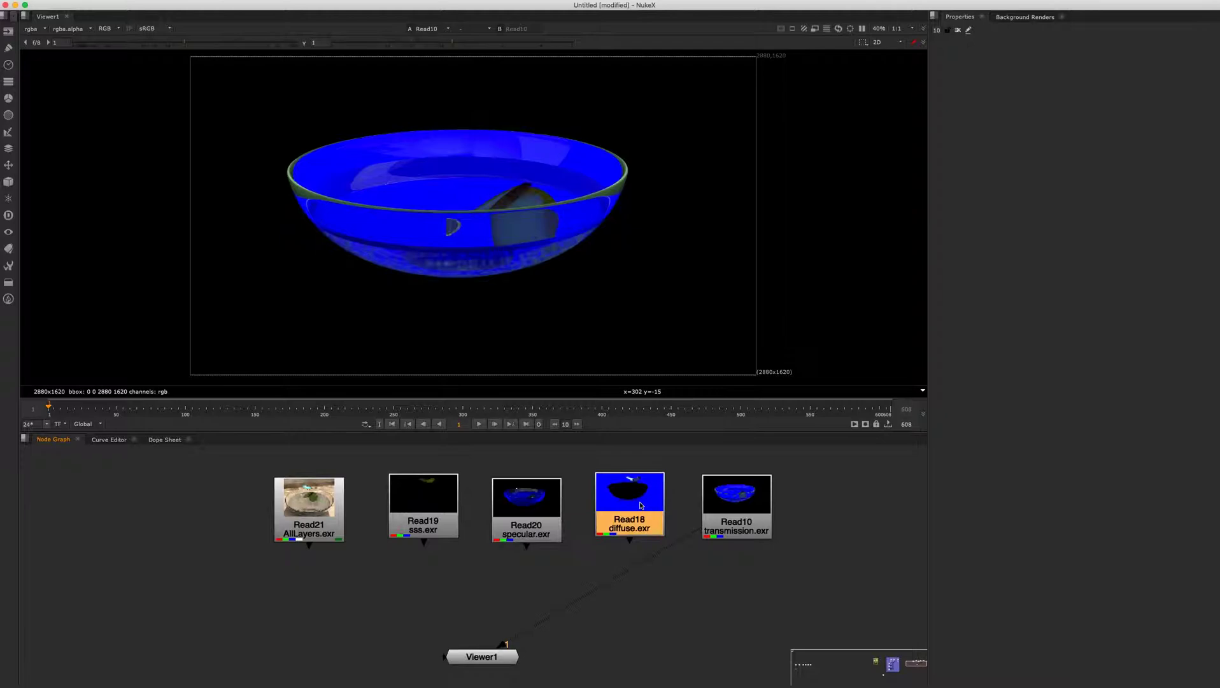
key("1")
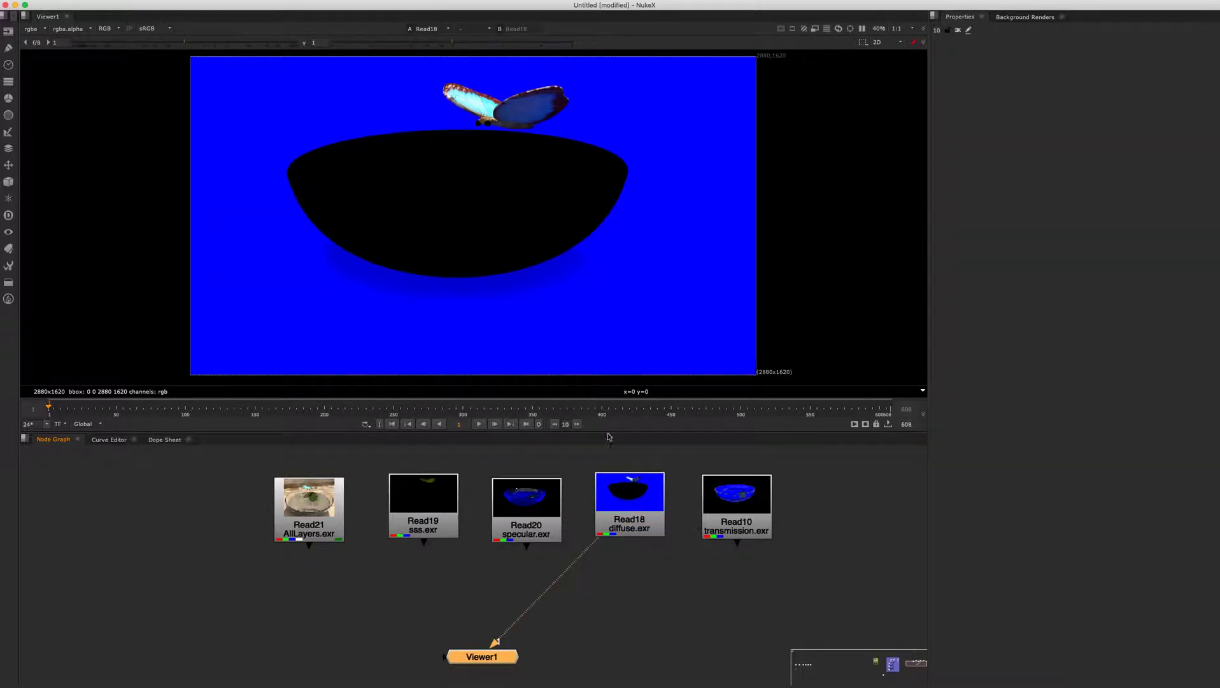
left_click(42, 29)
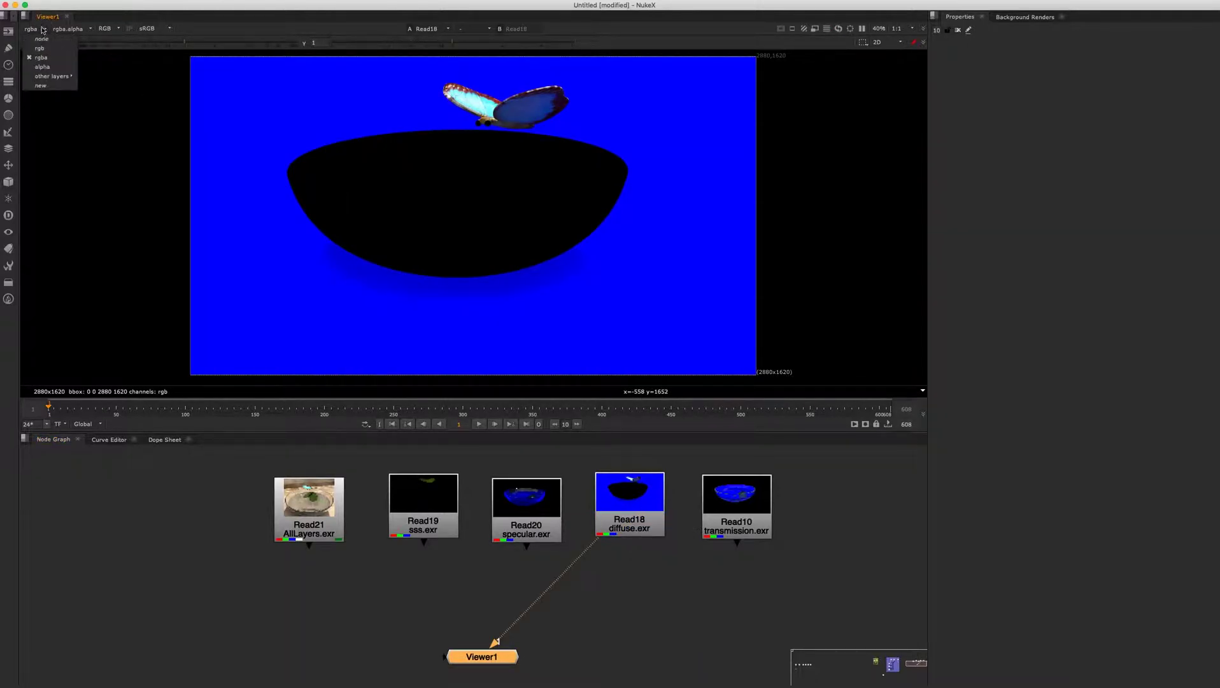
left_click(40, 69)
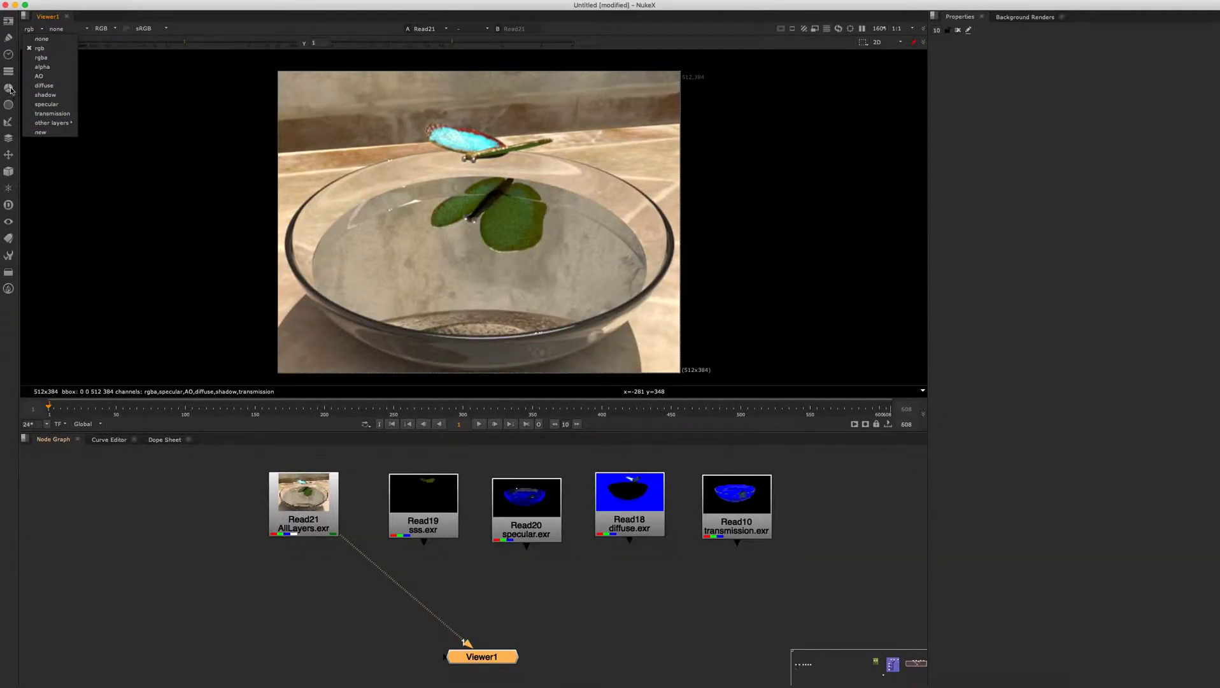
Step: Display the rgba layer and the alpha layer of AllLayers.exr in the viewer
key("Escape")
left_click(31, 28)
left_click(40, 59)
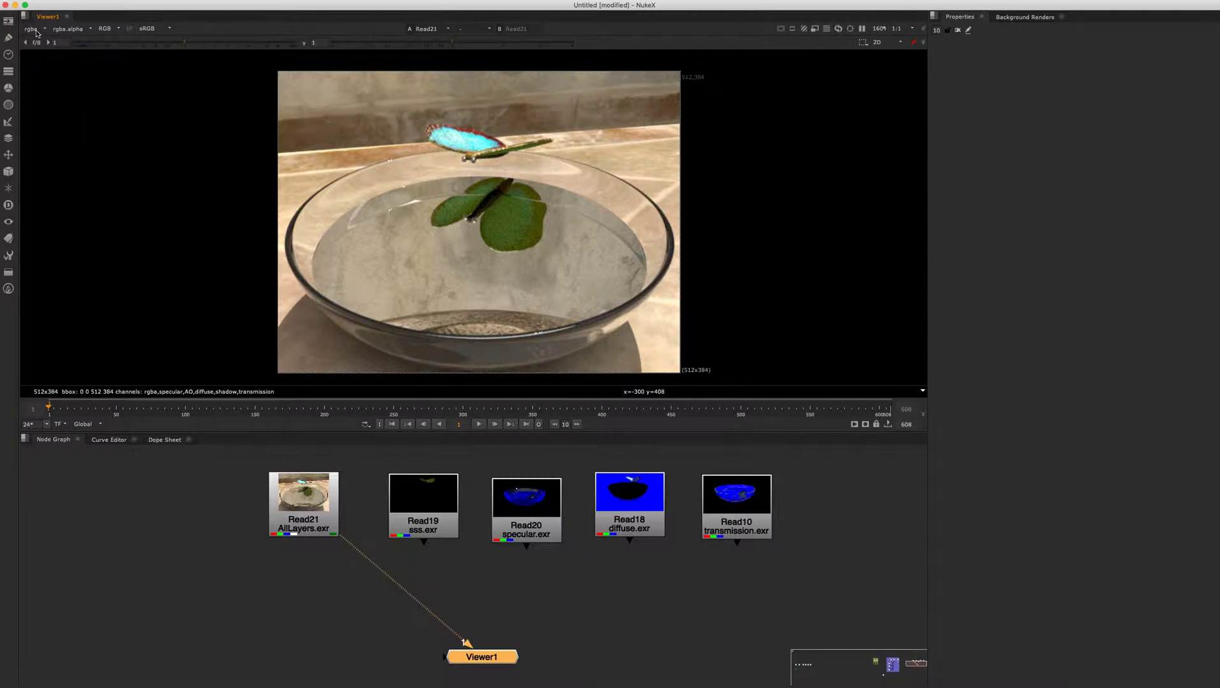
left_click(37, 31)
left_click(44, 70)
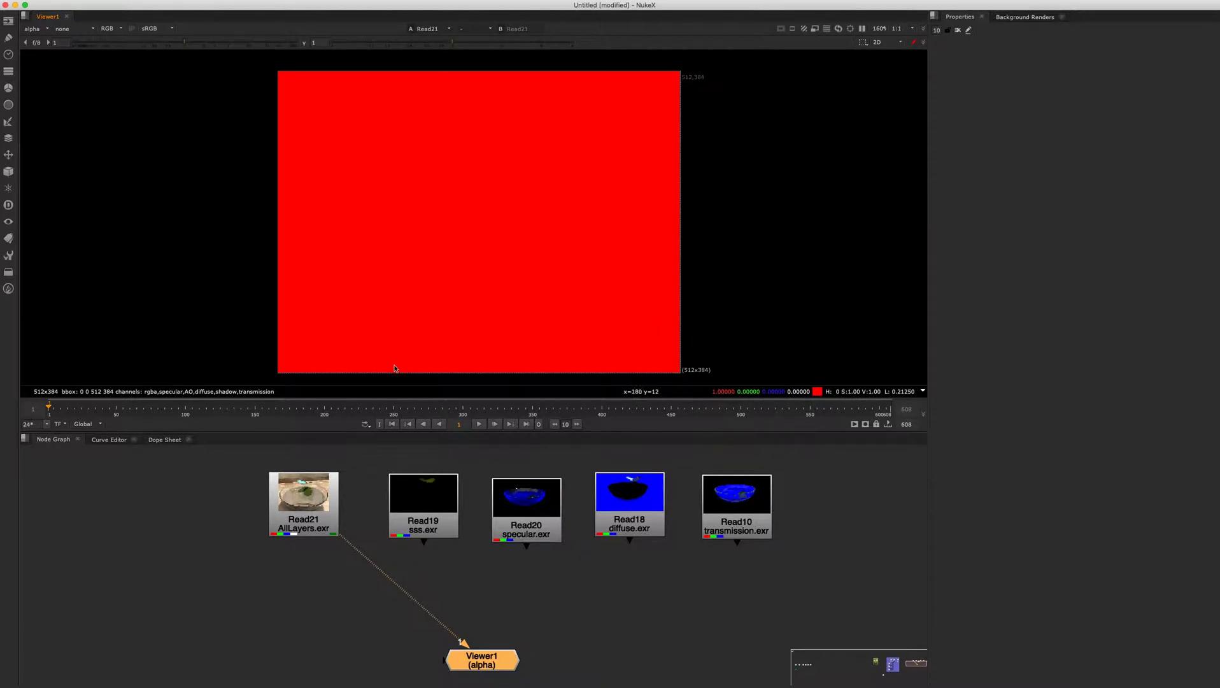
Step: Inspect the alpha of AllLayers.exr by displaying the Alpha channel with rgba.alpha as source and rgba as layer
left_click(107, 28)
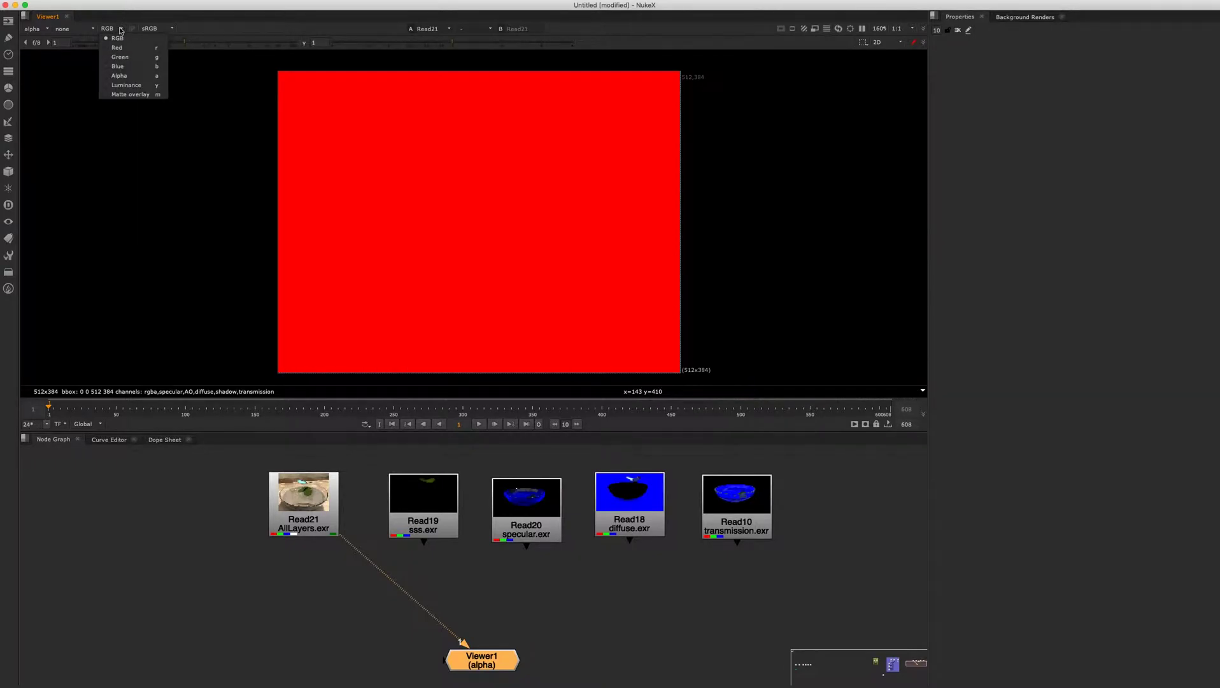
left_click(124, 73)
left_click(69, 28)
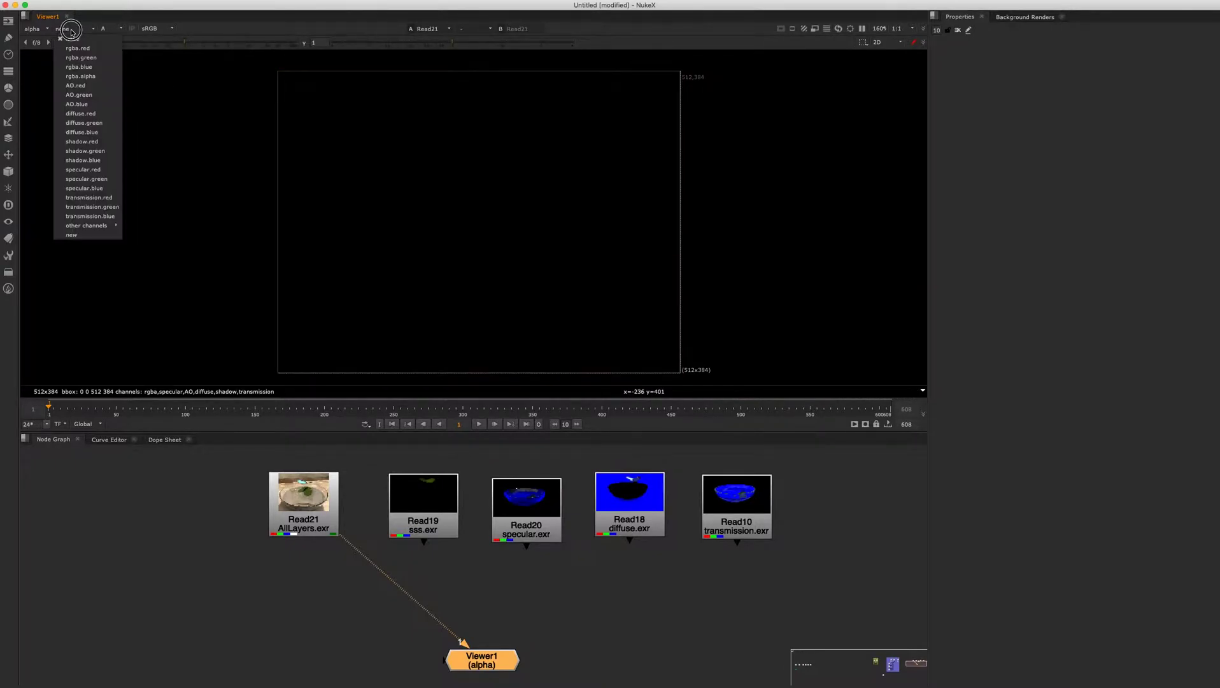
left_click(80, 76)
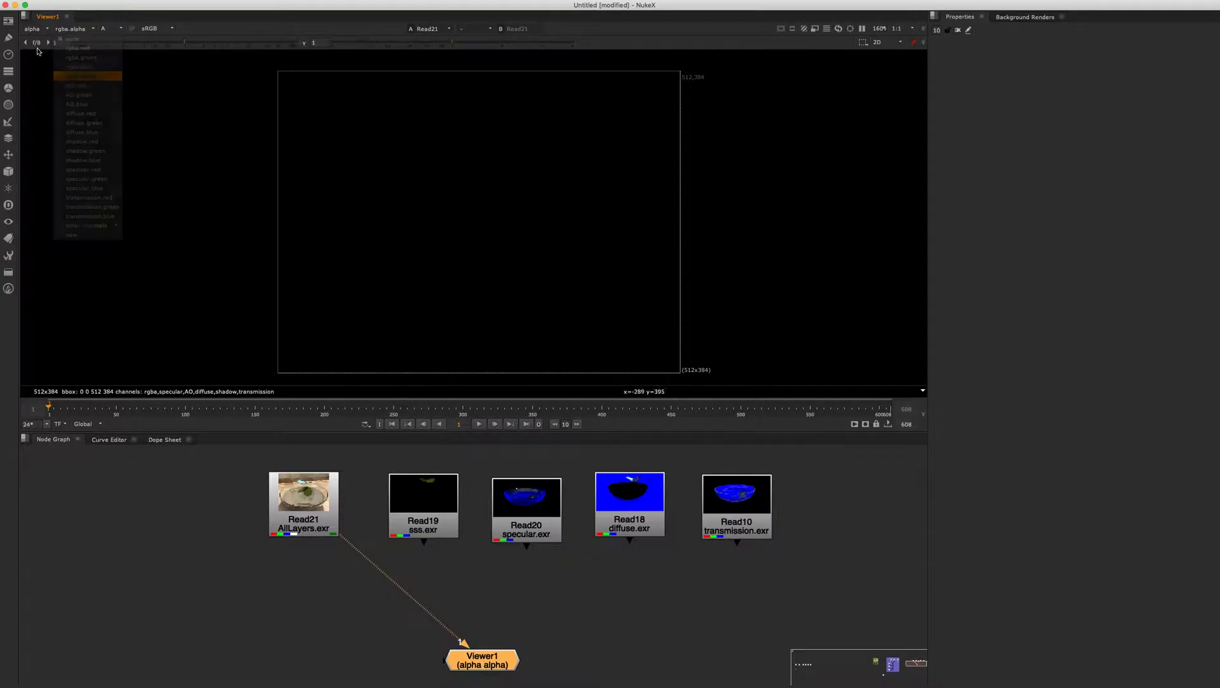
left_click(31, 28)
left_click(43, 58)
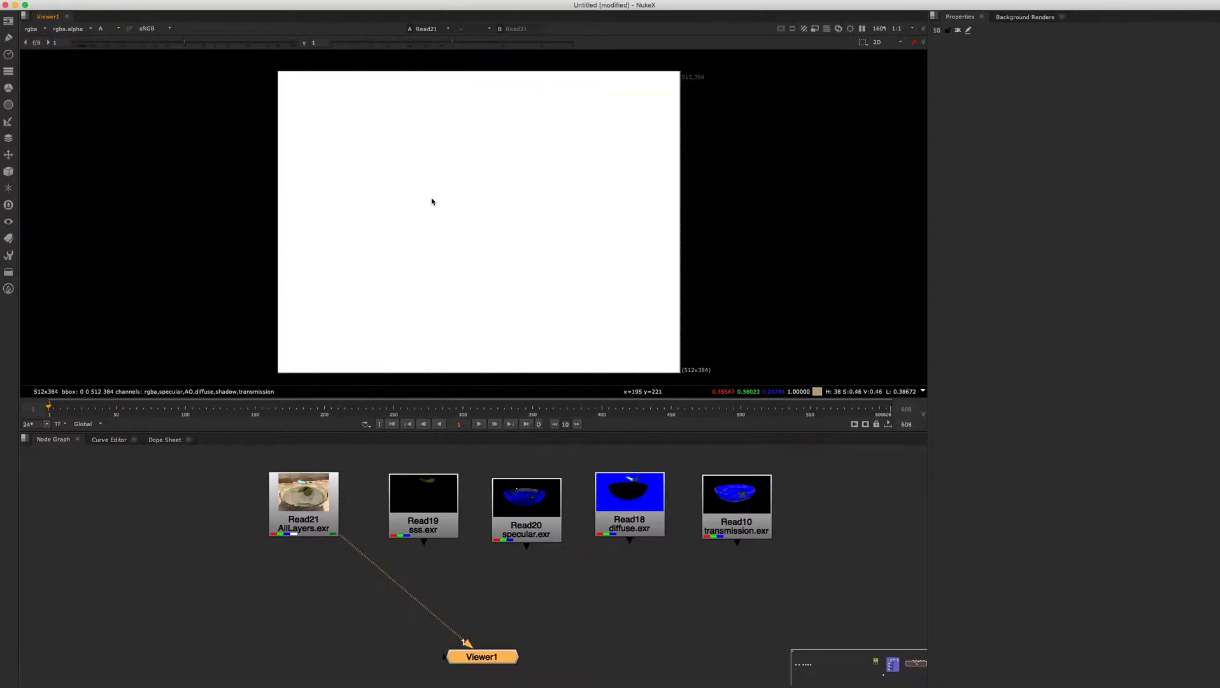
Step: Inspect the alpha, shadow, specular and transmission layers of AllLayers.exr one after another in the viewer
left_click(43, 30)
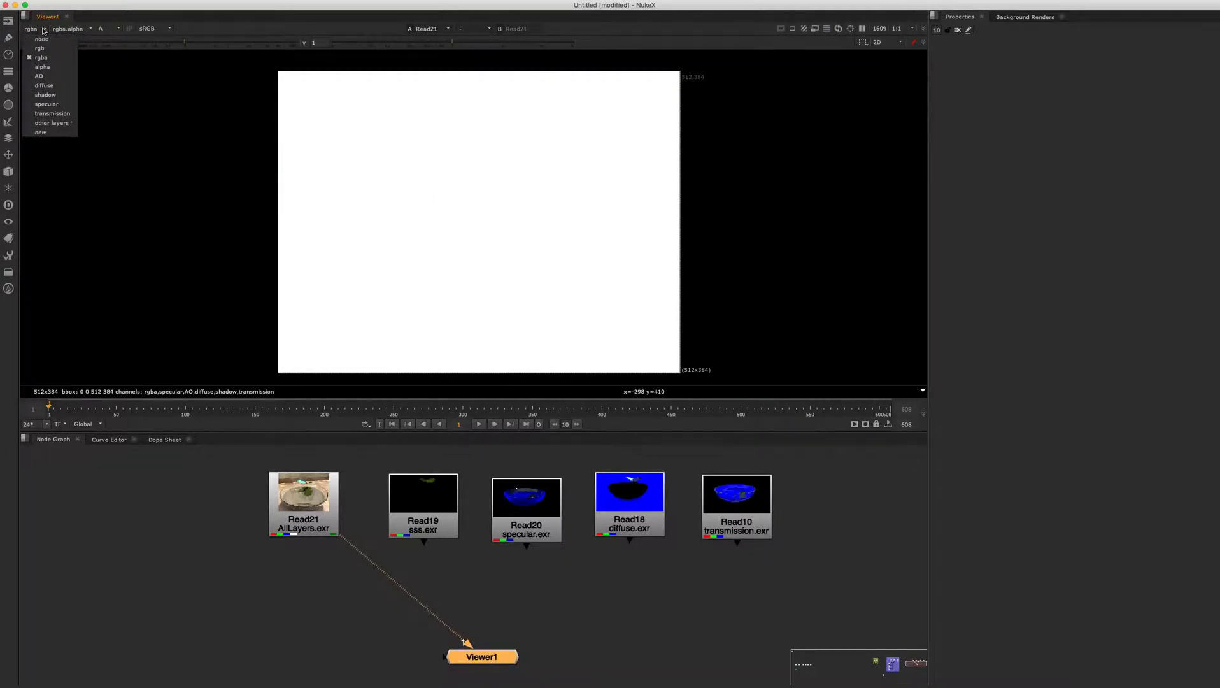
left_click(44, 86)
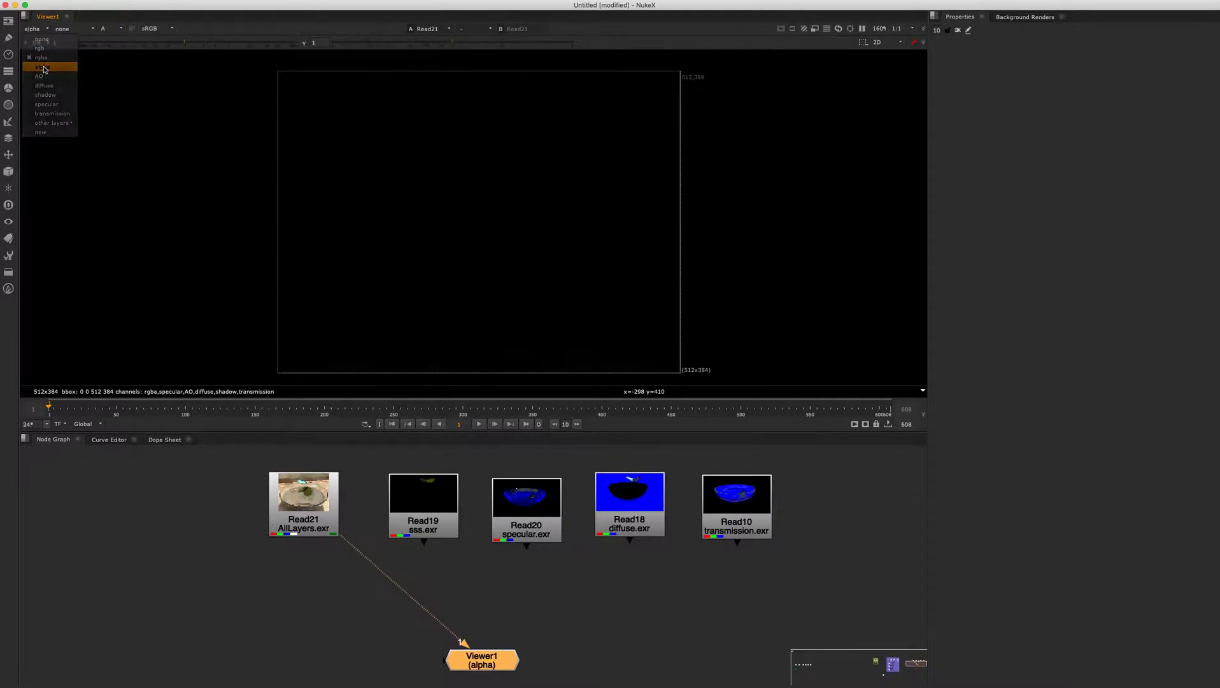
left_click(36, 30)
left_click(45, 95)
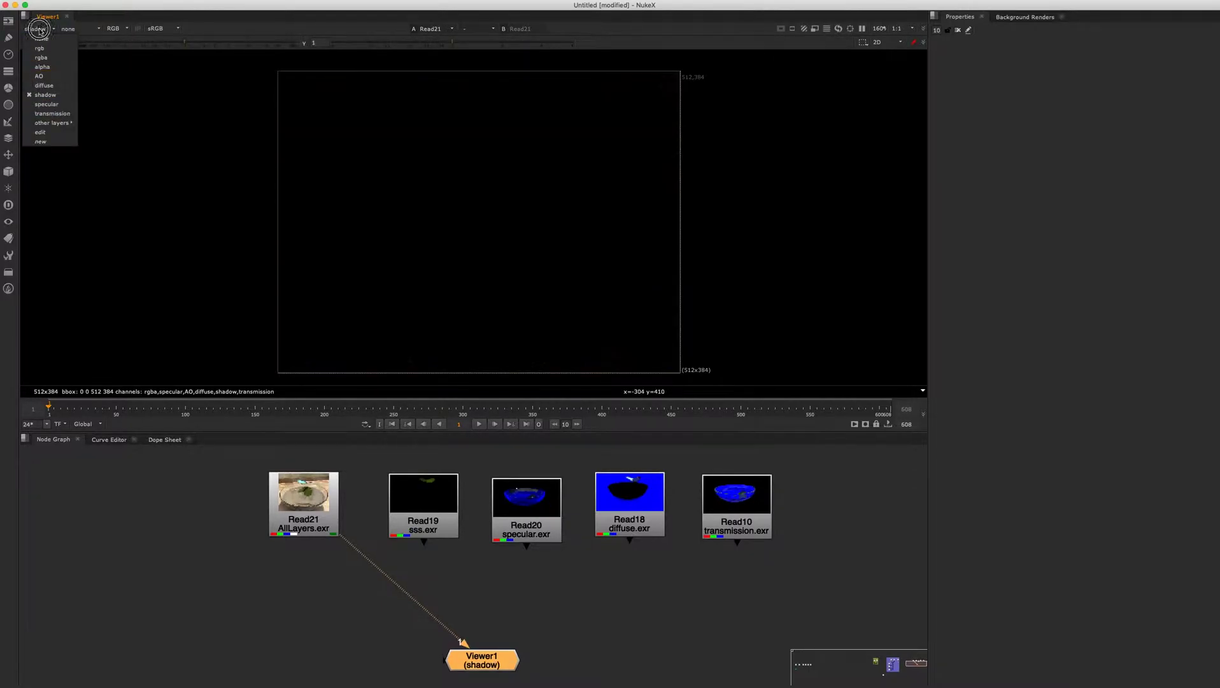
left_click(42, 105)
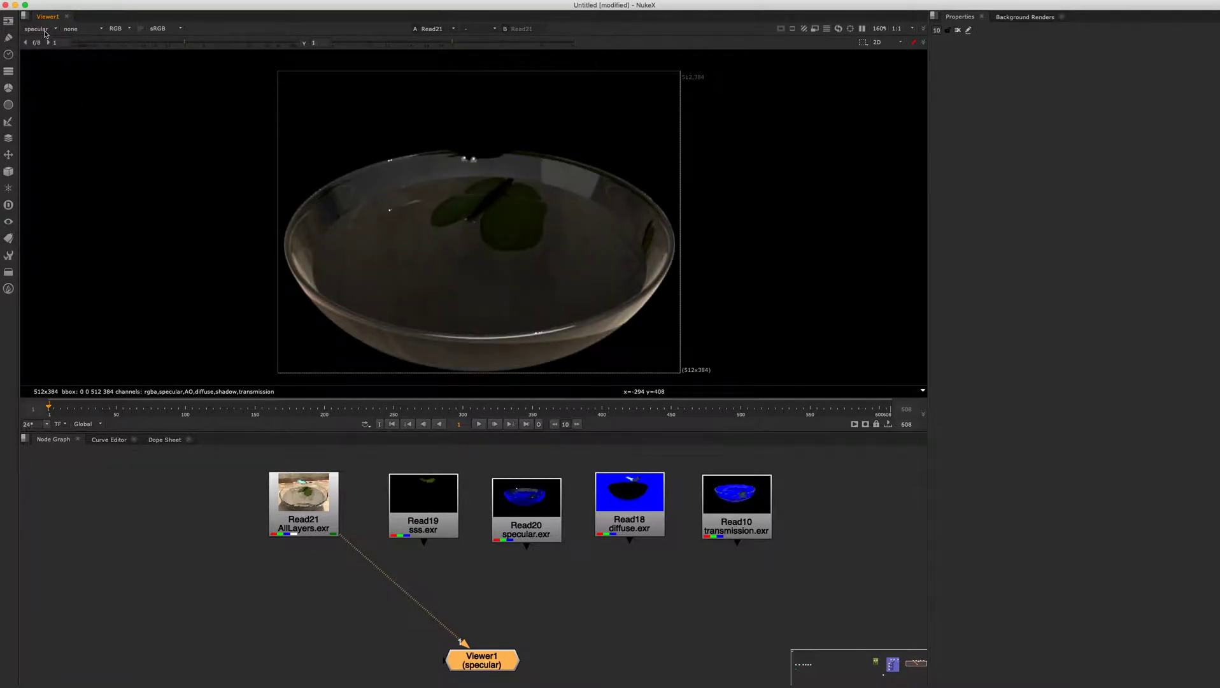
left_click(39, 29)
left_click(48, 114)
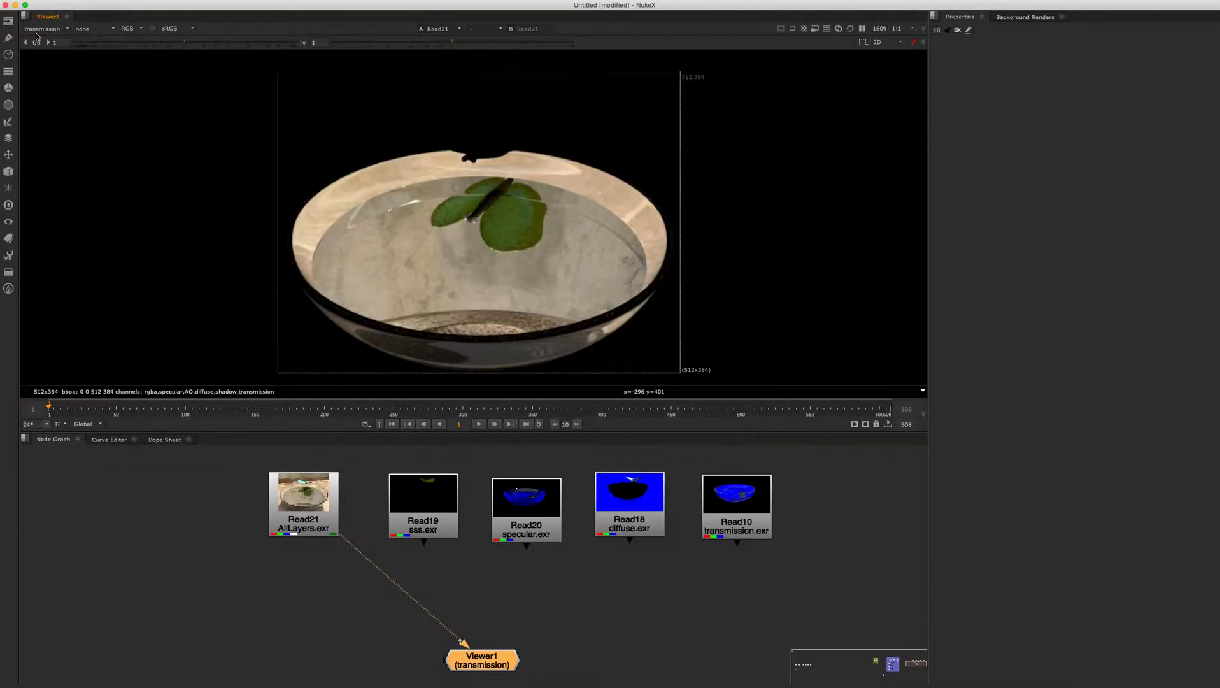
left_click(39, 28)
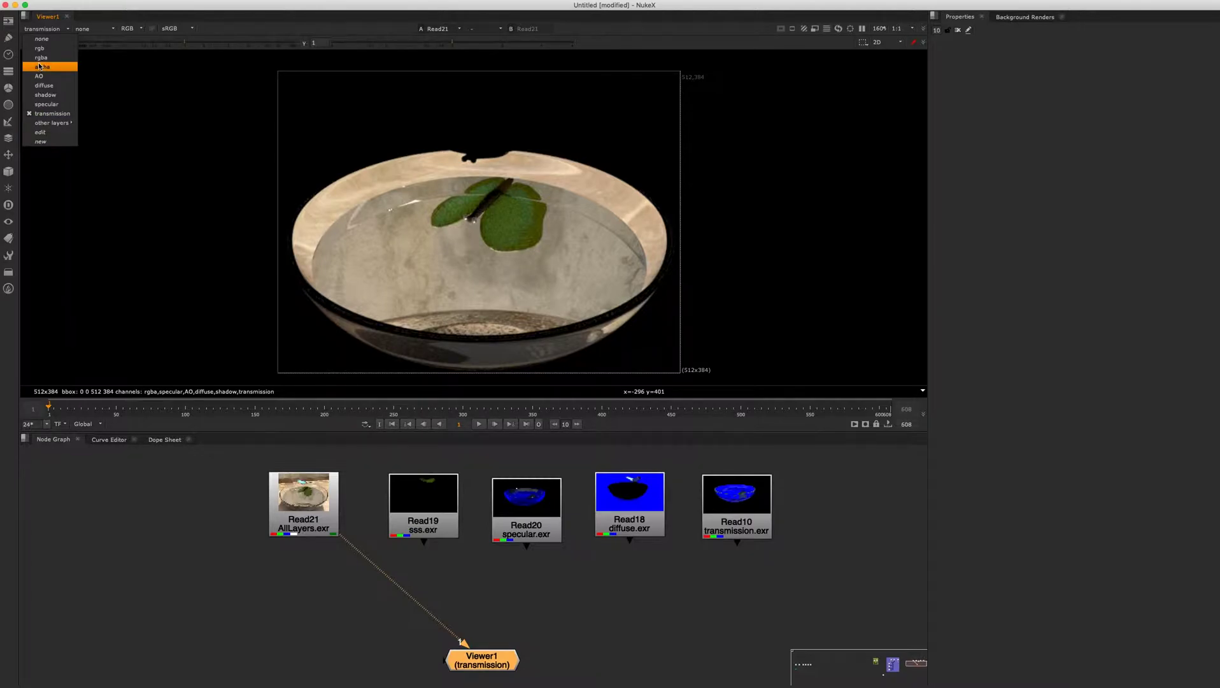
left_click(323, 519)
mouse_move(297, 510)
left_mouse_down()
mouse_move(260, 504)
mouse_move(310, 507)
left_mouse_up()
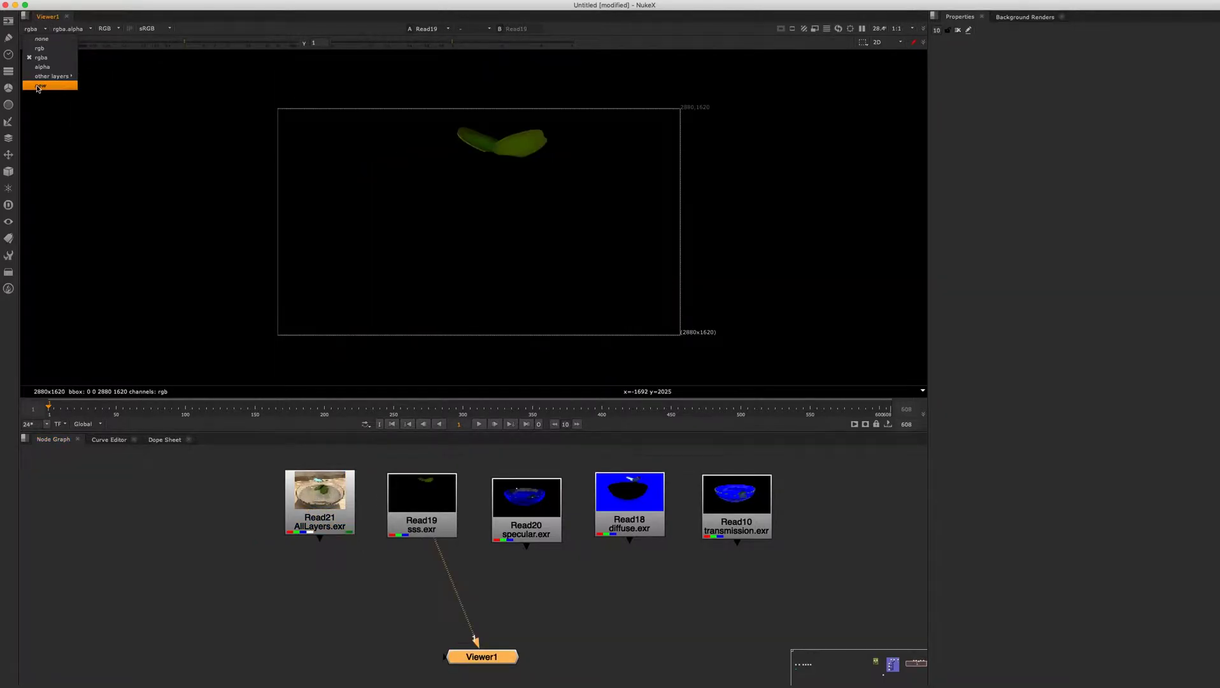
Step: Create a new layer named SubS with automatic rgba channels while viewing sss.exr
left_click(40, 86)
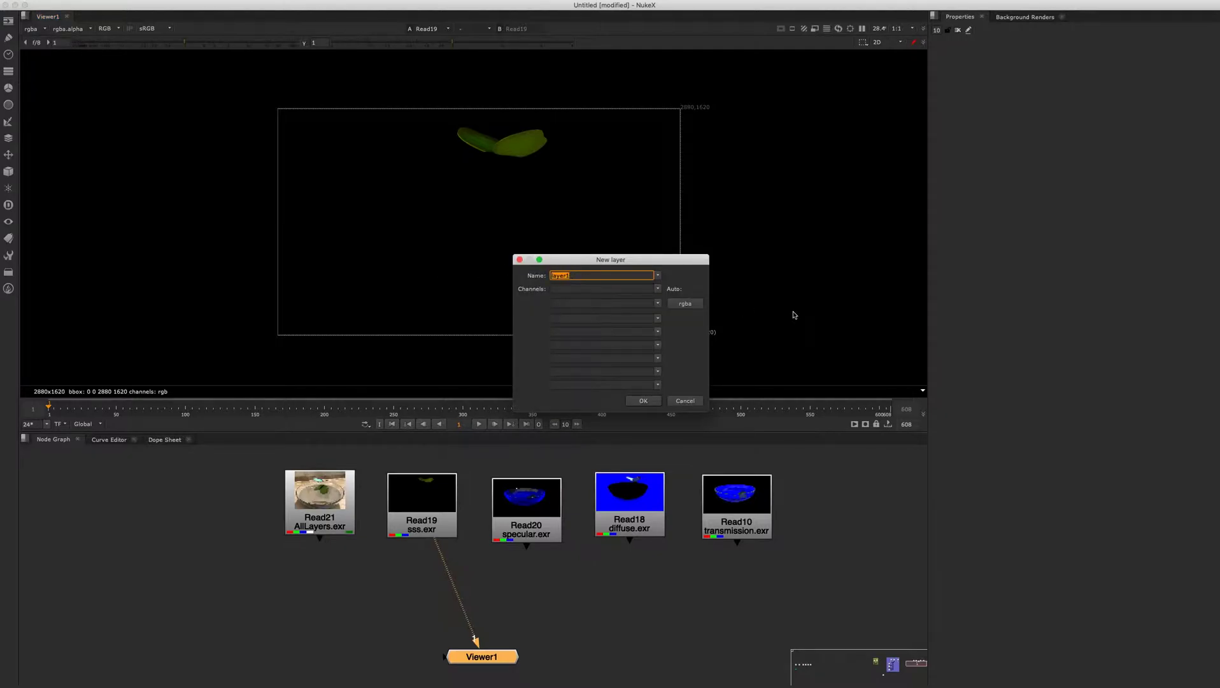
type("Sub")
left_click(686, 303)
left_click(643, 401)
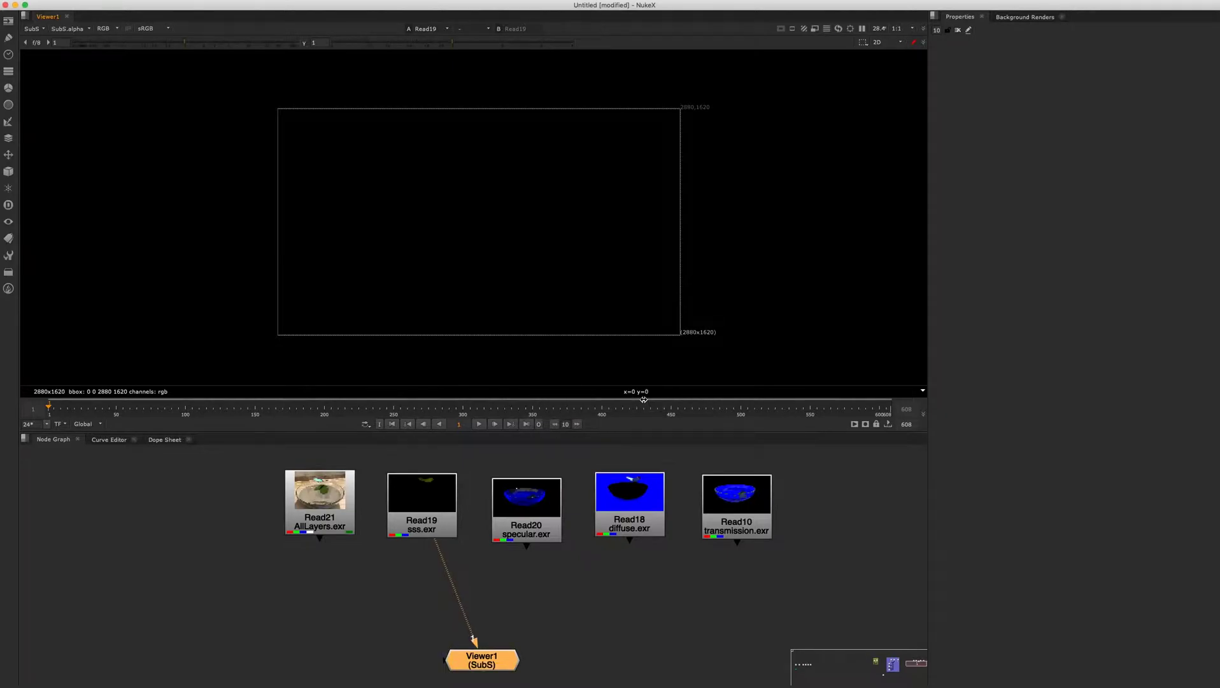
Step: Compare the rgba layer of sss.exr with the SubS layer, picking SubS from the other layers
left_click(26, 30)
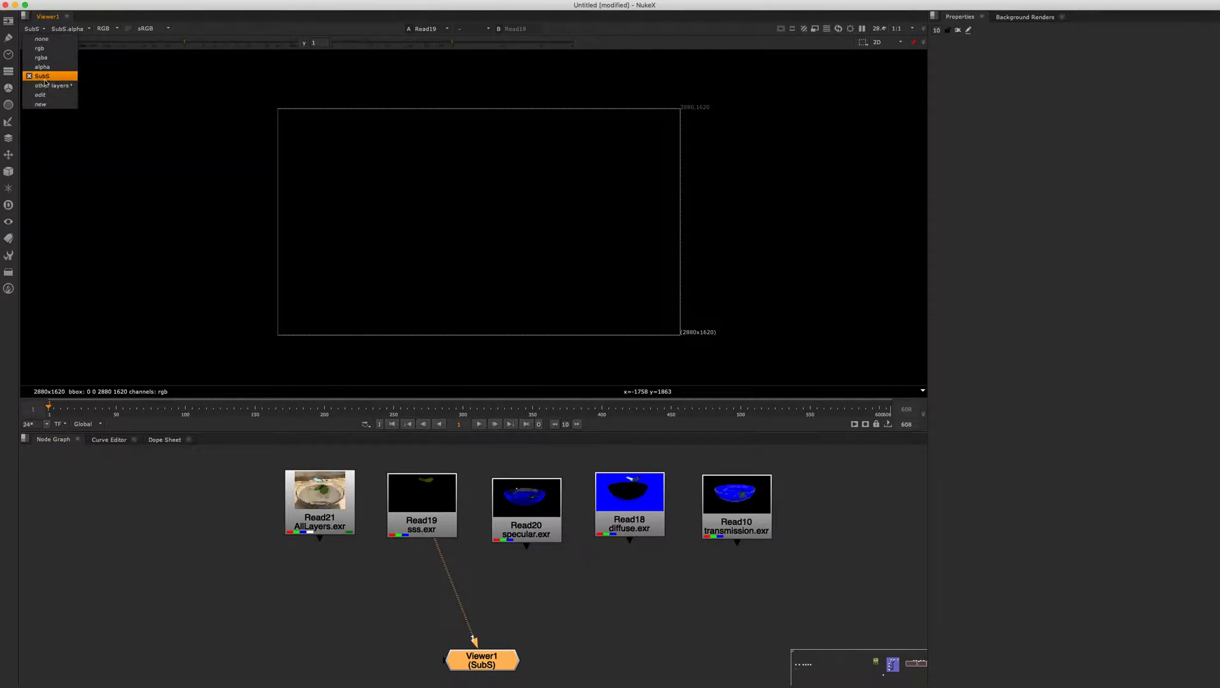
left_click(42, 57)
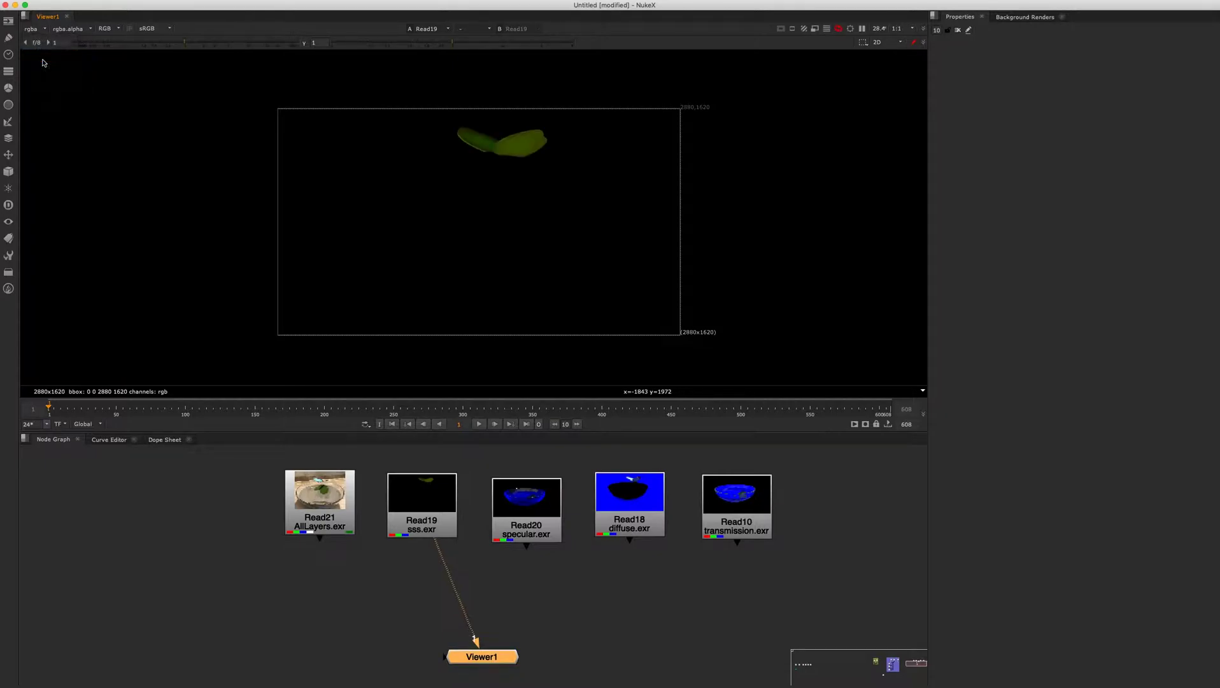
left_click(30, 30)
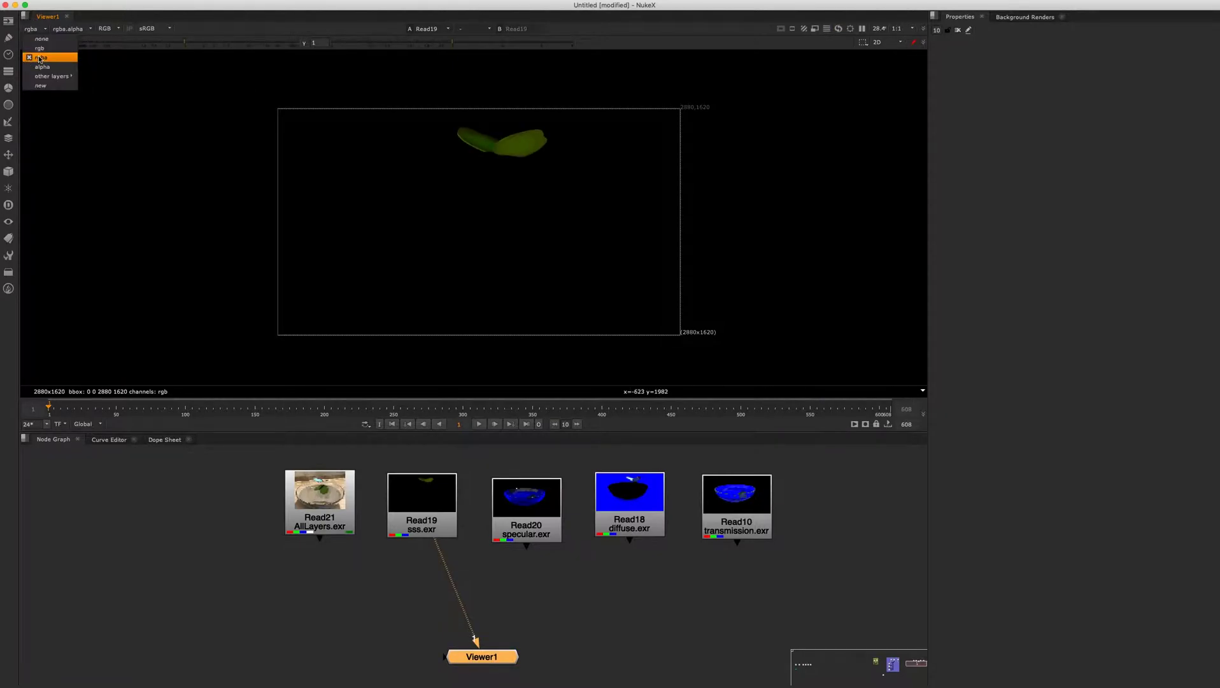
mouse_move(46, 79)
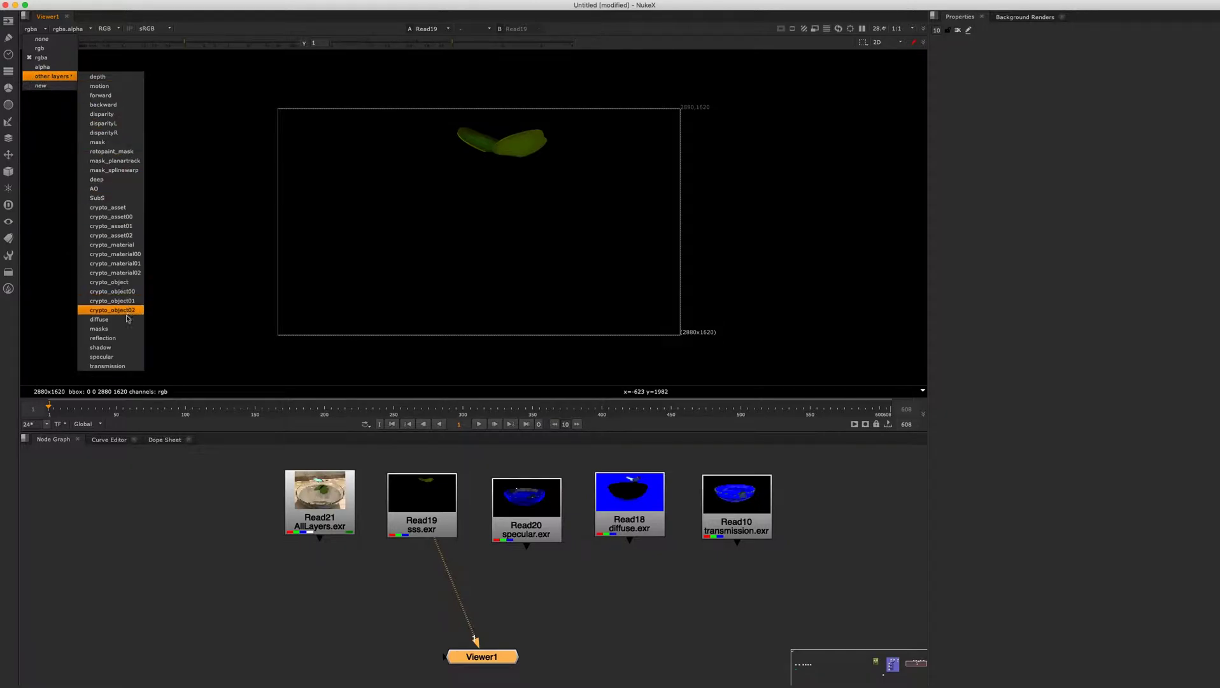
left_click(99, 198)
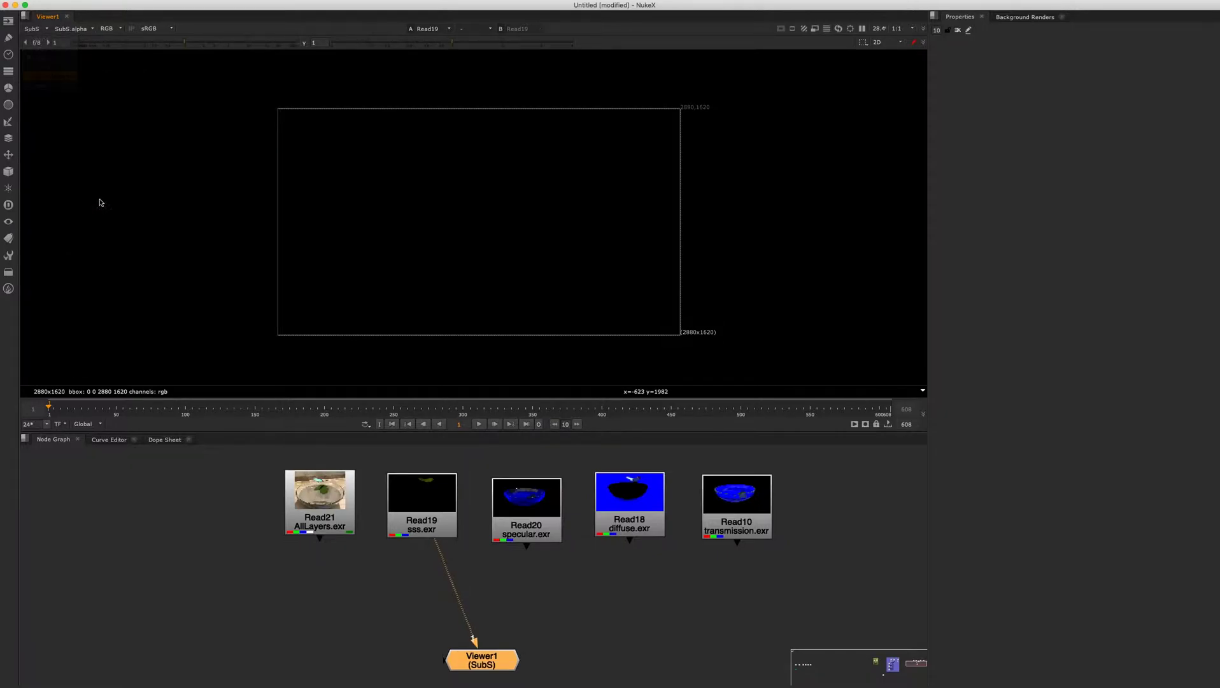
left_click(38, 29)
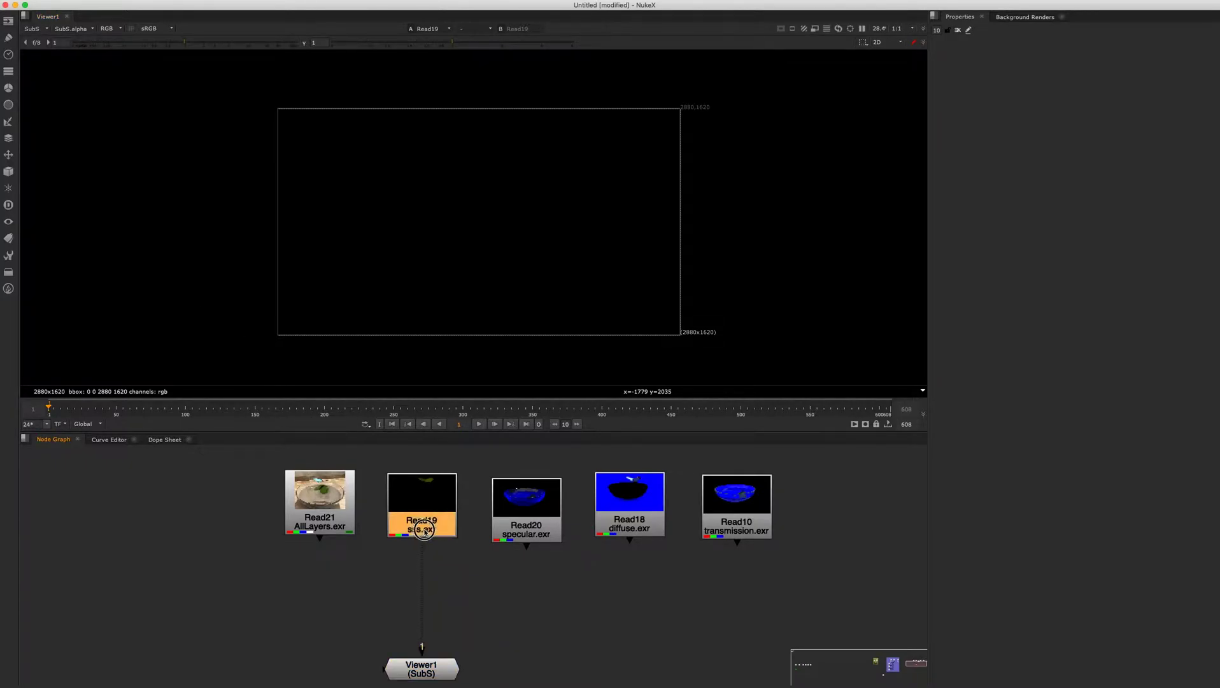
Step: Add a Shuffle node between the sss.exr read node and the viewer
left_click_drag(425, 531, 442, 526)
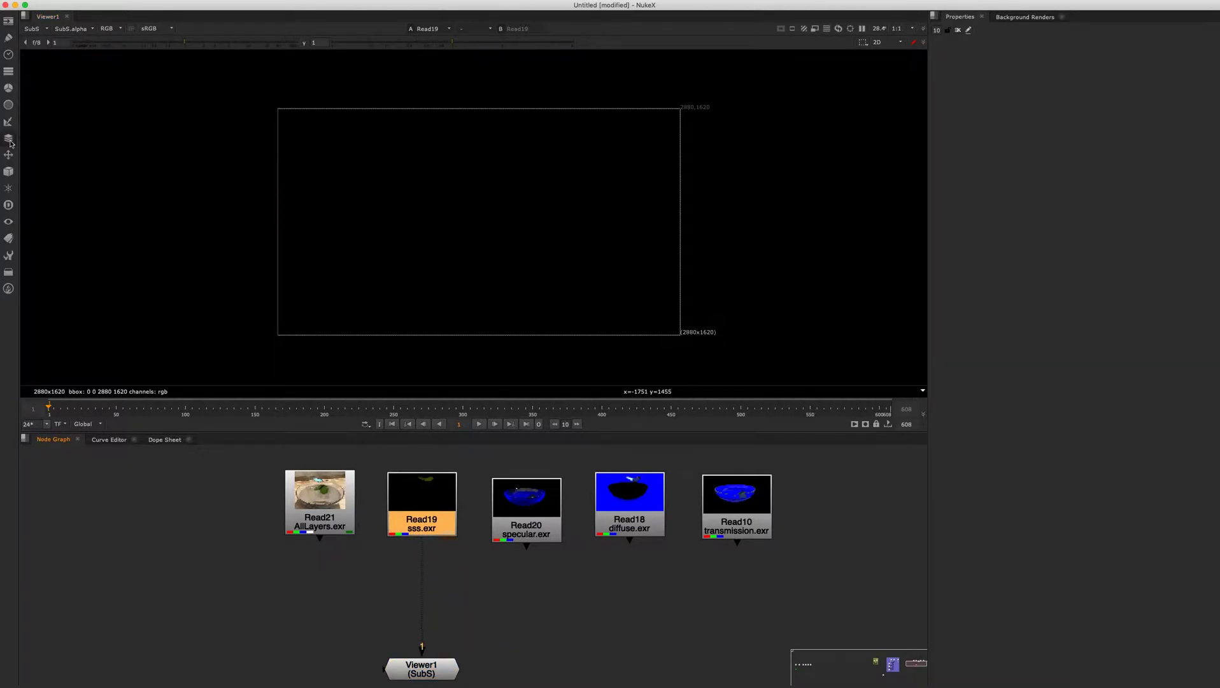
left_click(8, 72)
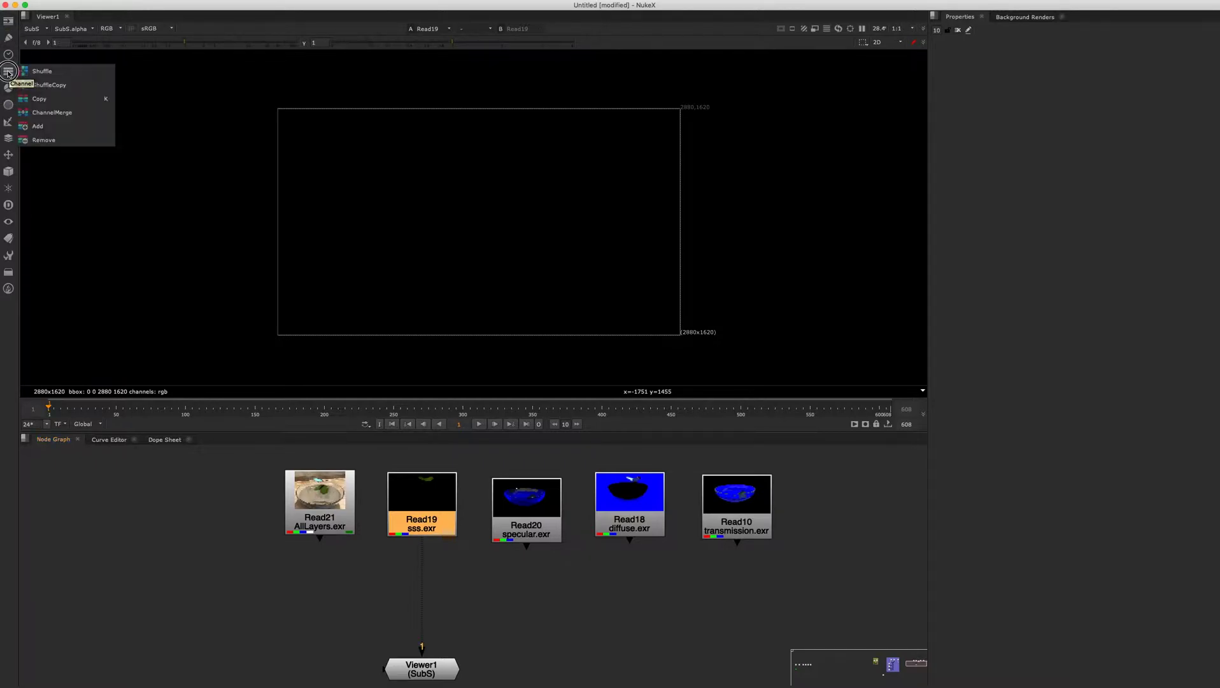
left_click(42, 71)
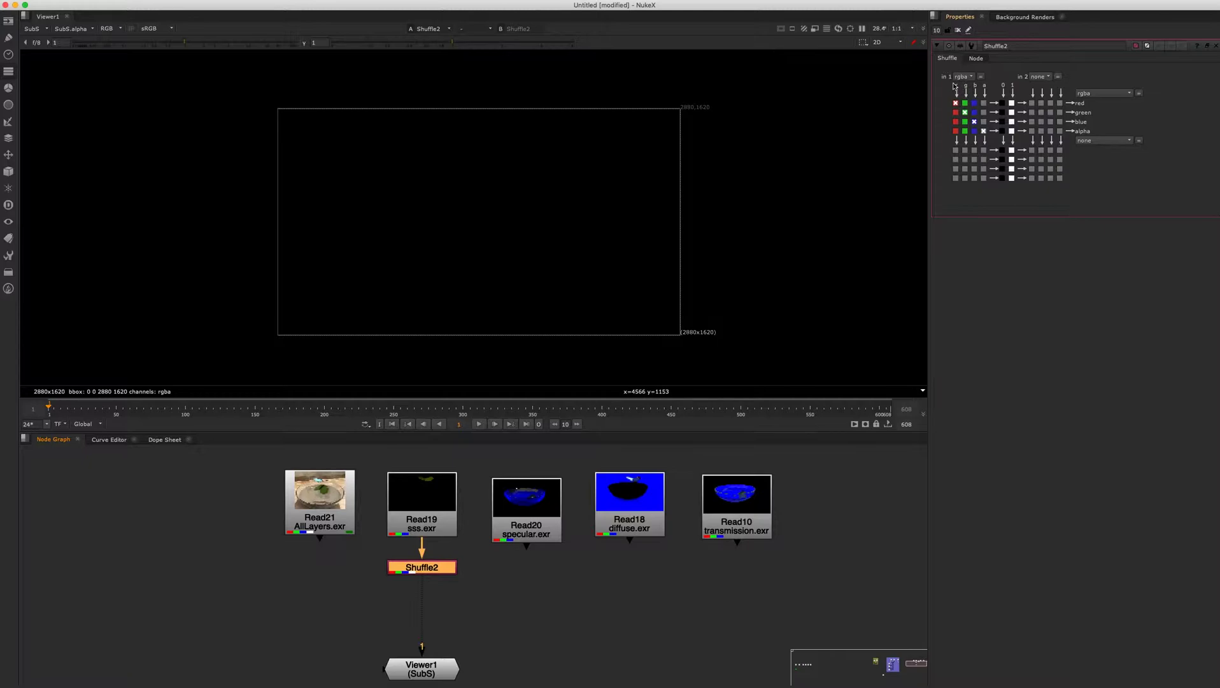
left_click_drag(425, 491, 426, 484)
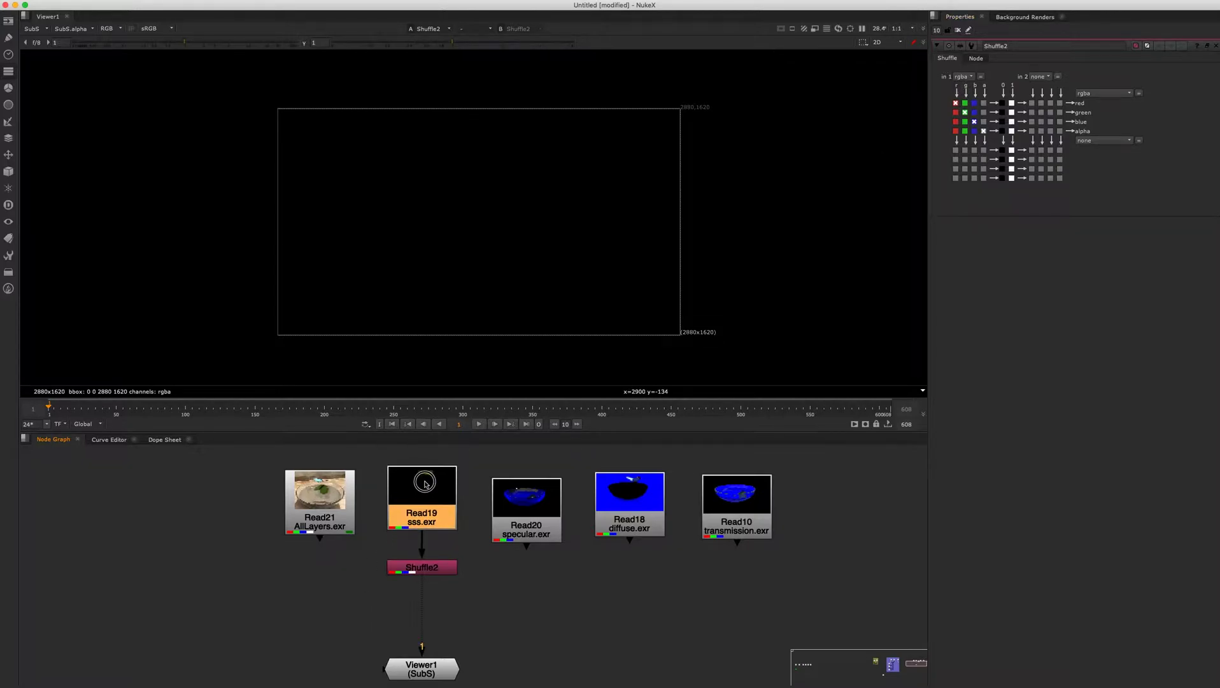
Step: Set the Shuffle node's output layer to SubS and move the node slightly further below sss.exr
key("super+z")
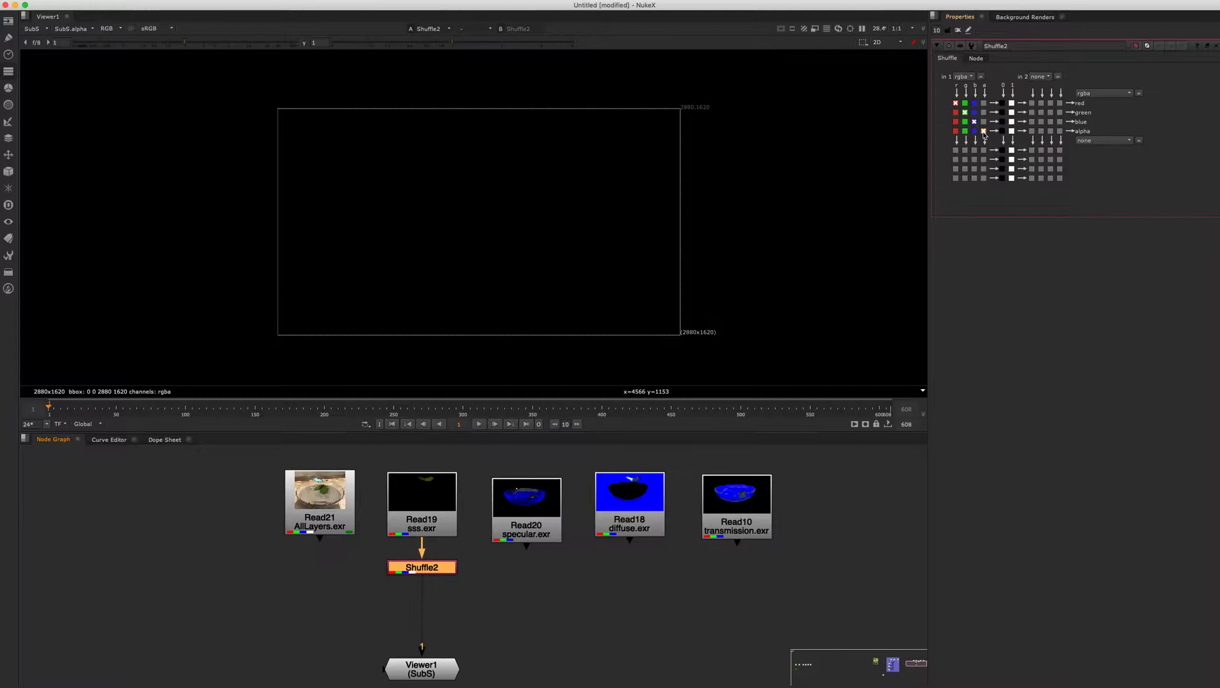
left_click(1104, 93)
mouse_move(1105, 140)
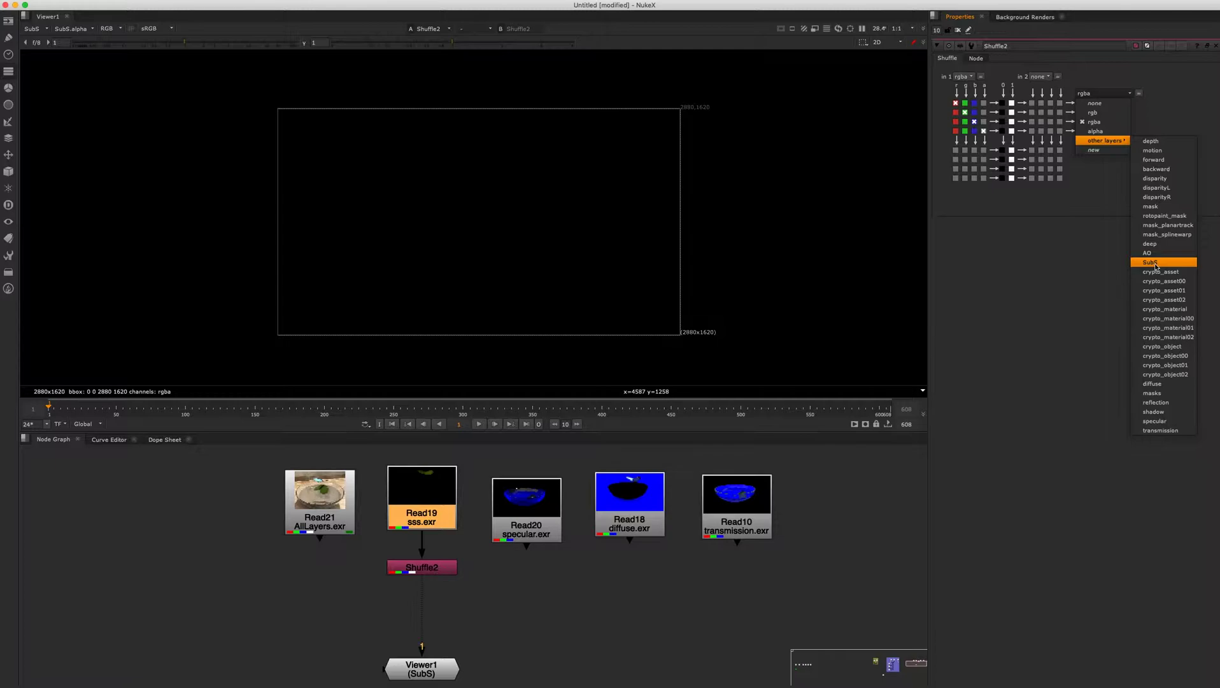
left_click(1154, 263)
left_click(414, 581)
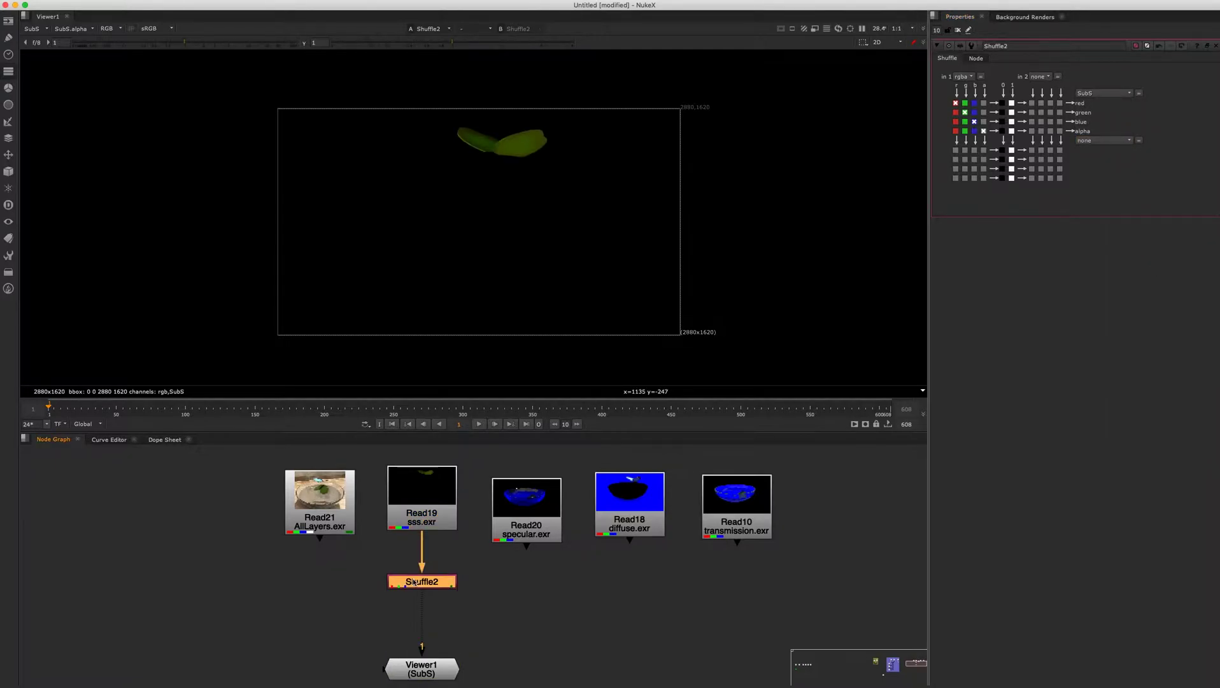
mouse_move(414, 583)
left_mouse_down()
mouse_move(450, 580)
mouse_move(419, 587)
left_mouse_up()
left_click(428, 495)
left_click_drag(428, 495, 424, 511)
left_click_drag(435, 585, 426, 581)
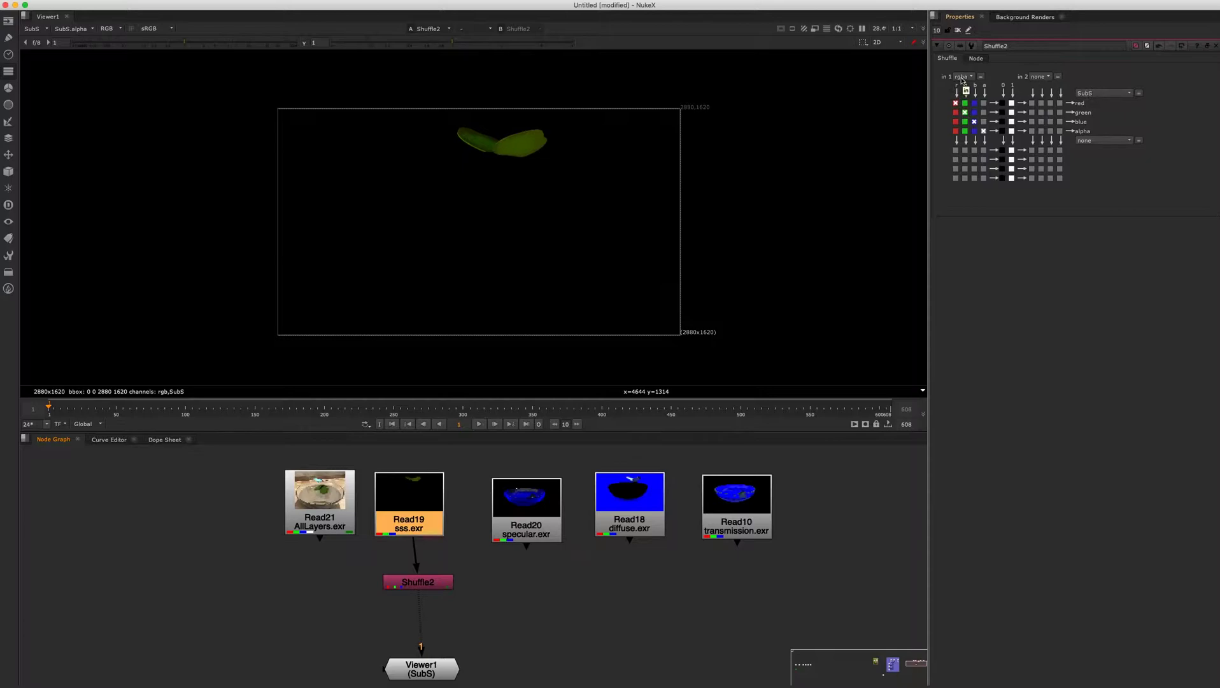
left_click_drag(410, 519, 421, 520)
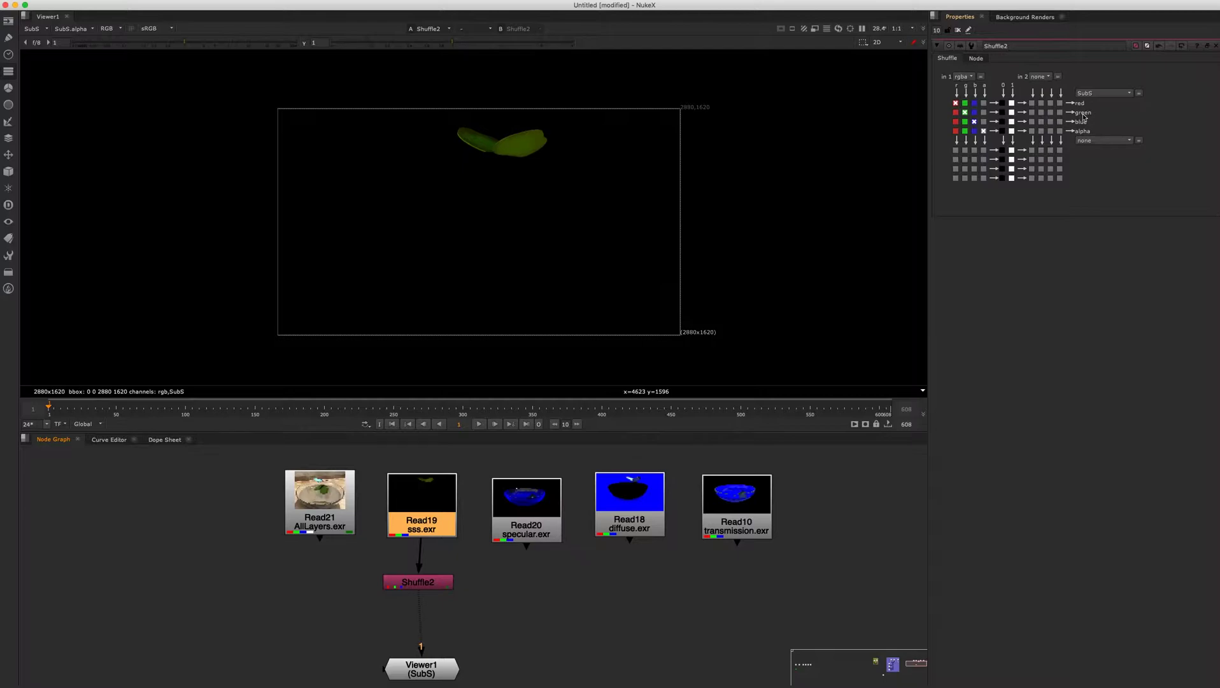
left_click(975, 121)
left_click(1082, 96)
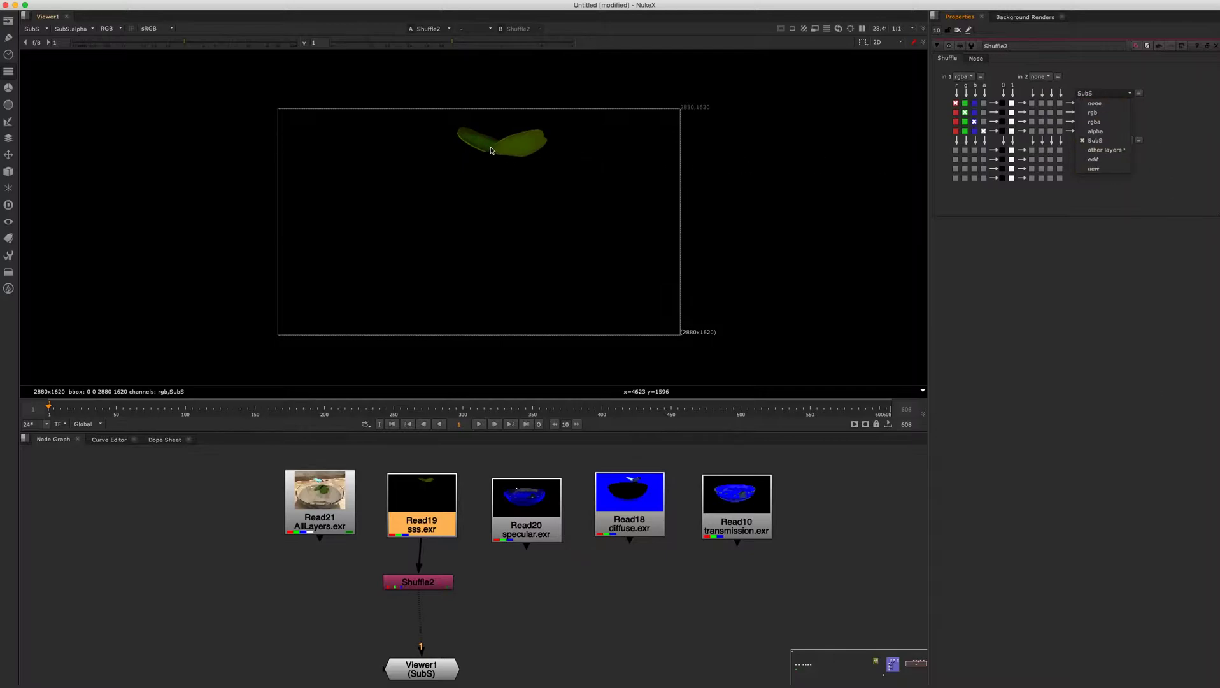
left_click(436, 506)
left_click_drag(429, 507, 425, 507)
left_click_drag(424, 586, 329, 600)
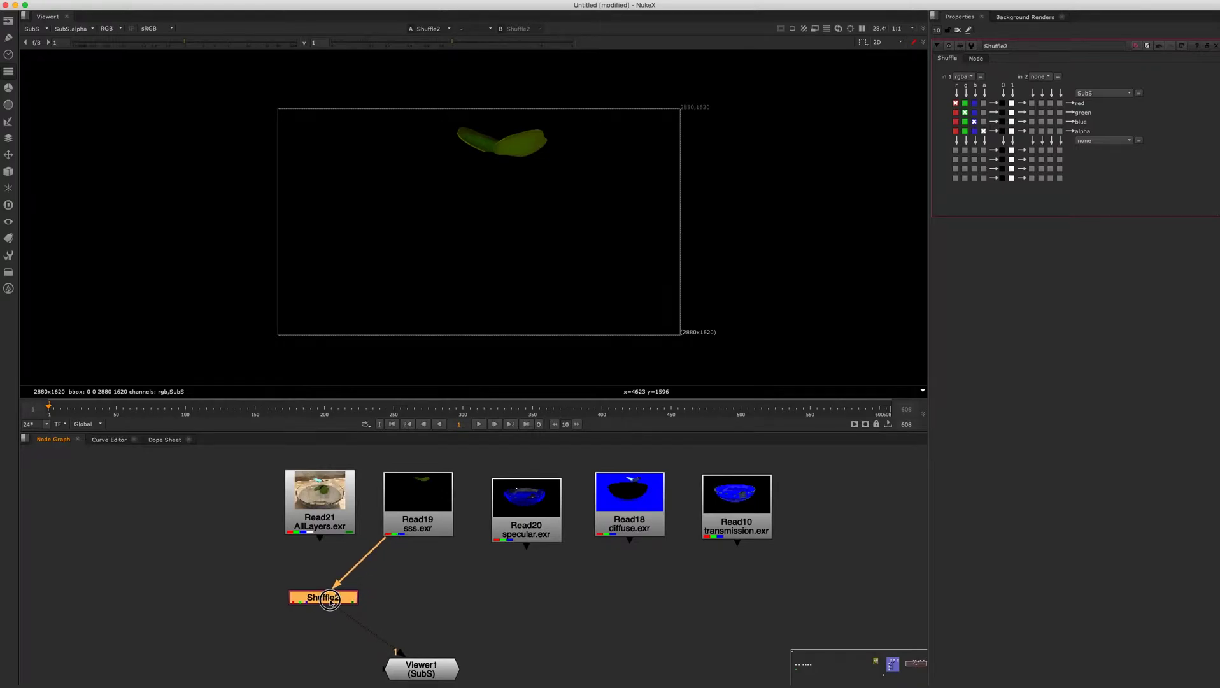
left_click_drag(429, 679, 432, 664)
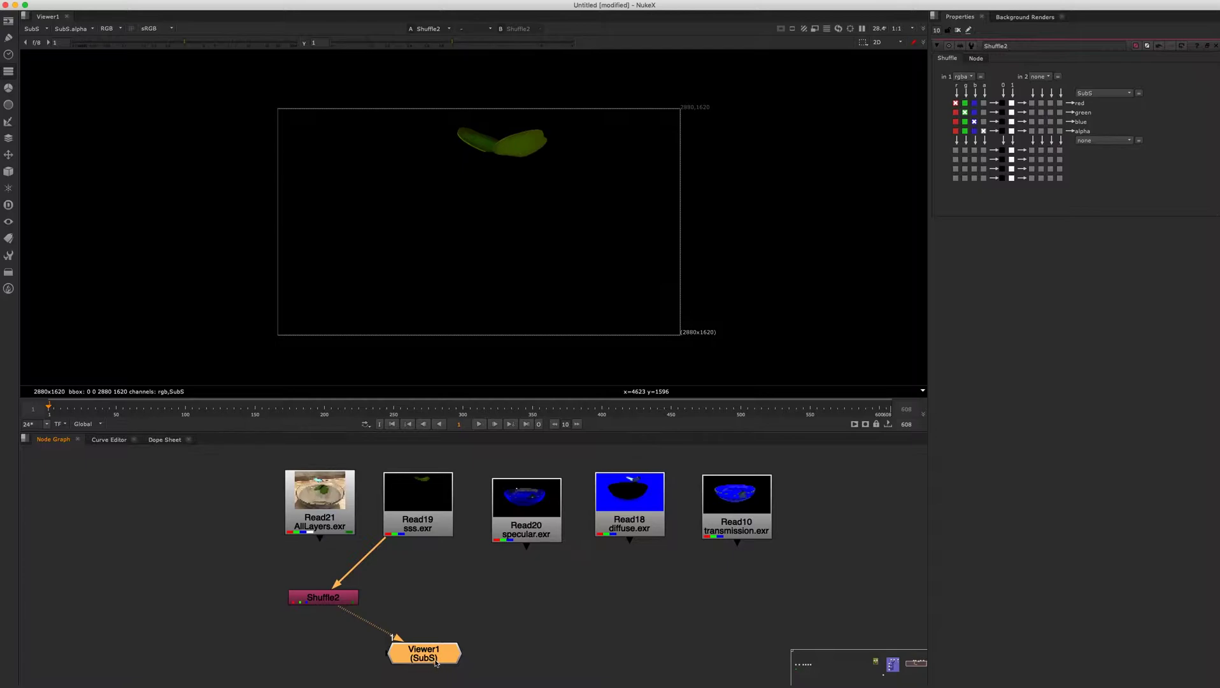
left_click_drag(437, 494, 448, 497)
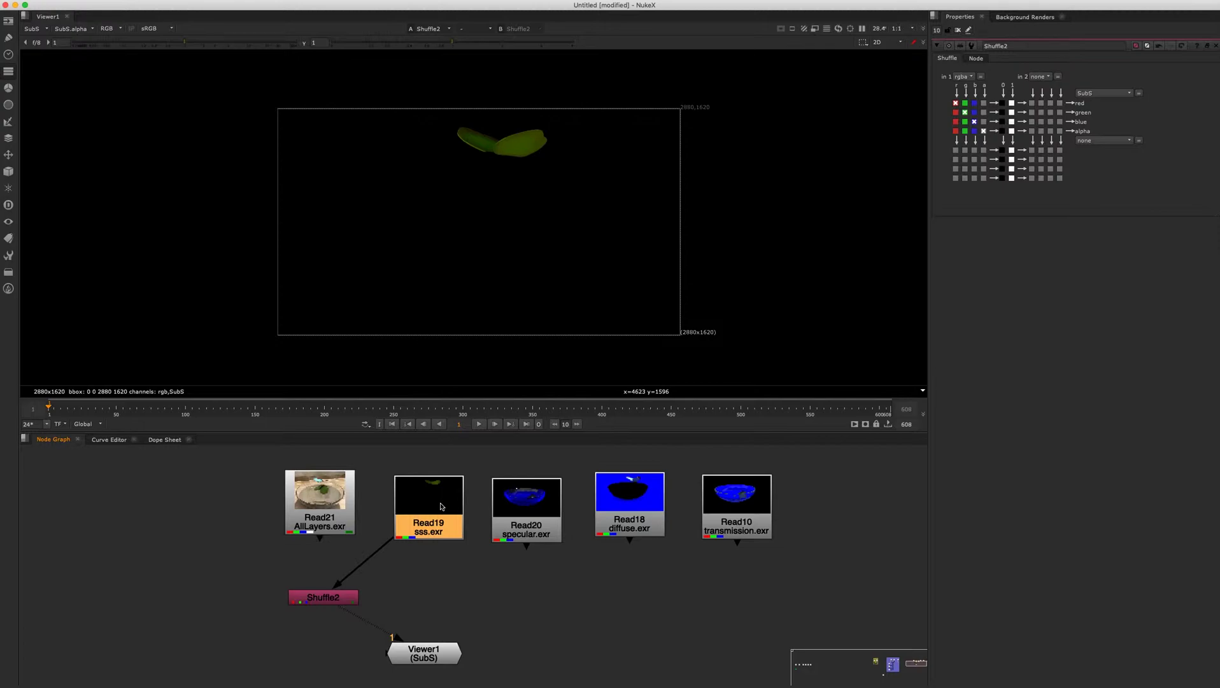
Step: Display the rgba layer in the viewer and move the Shuffle node back beneath sss.exr
key("2")
left_click(46, 31)
left_click(35, 40)
left_click_drag(332, 604, 405, 596)
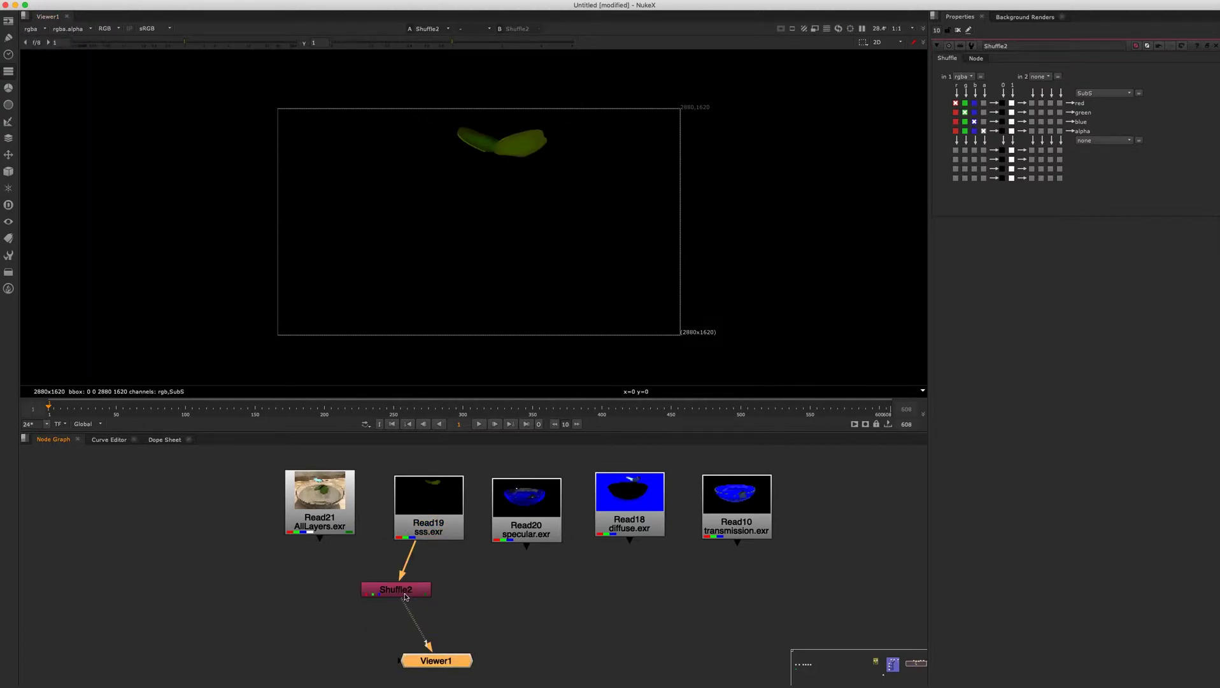
Step: Compare the rgba layer of sss.exr with the Shuffle node's output by feeding each to the viewer in turn
left_click(445, 529)
key("2")
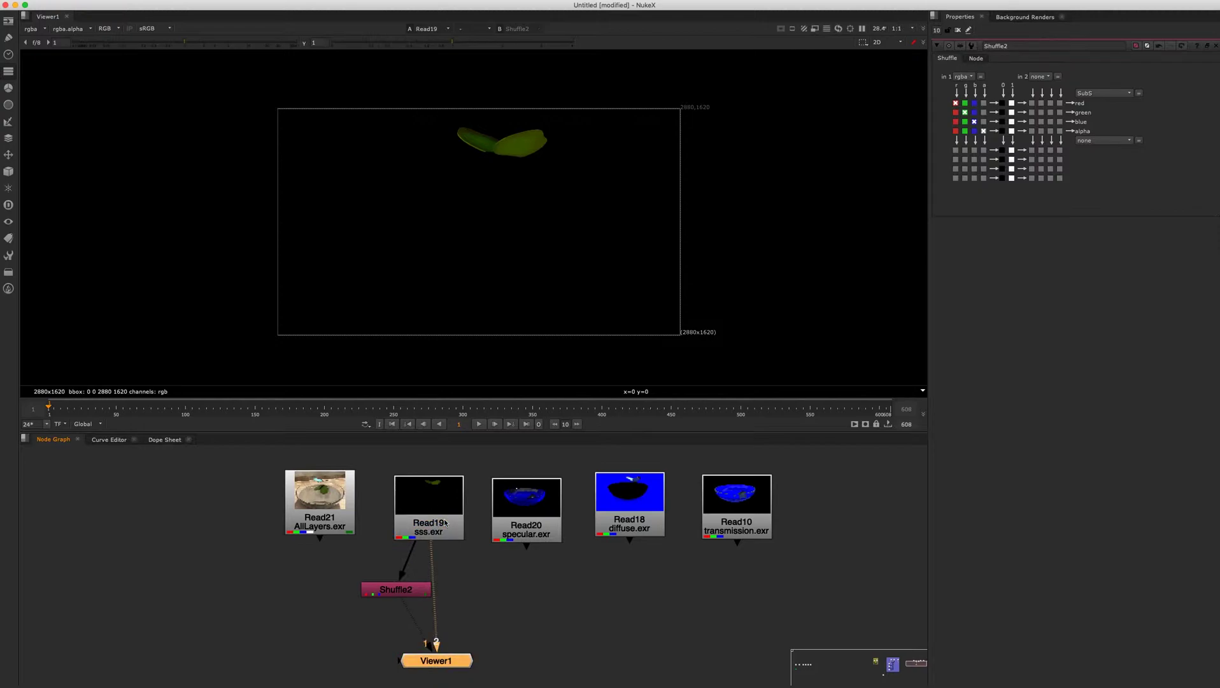
left_click(396, 589)
key("1")
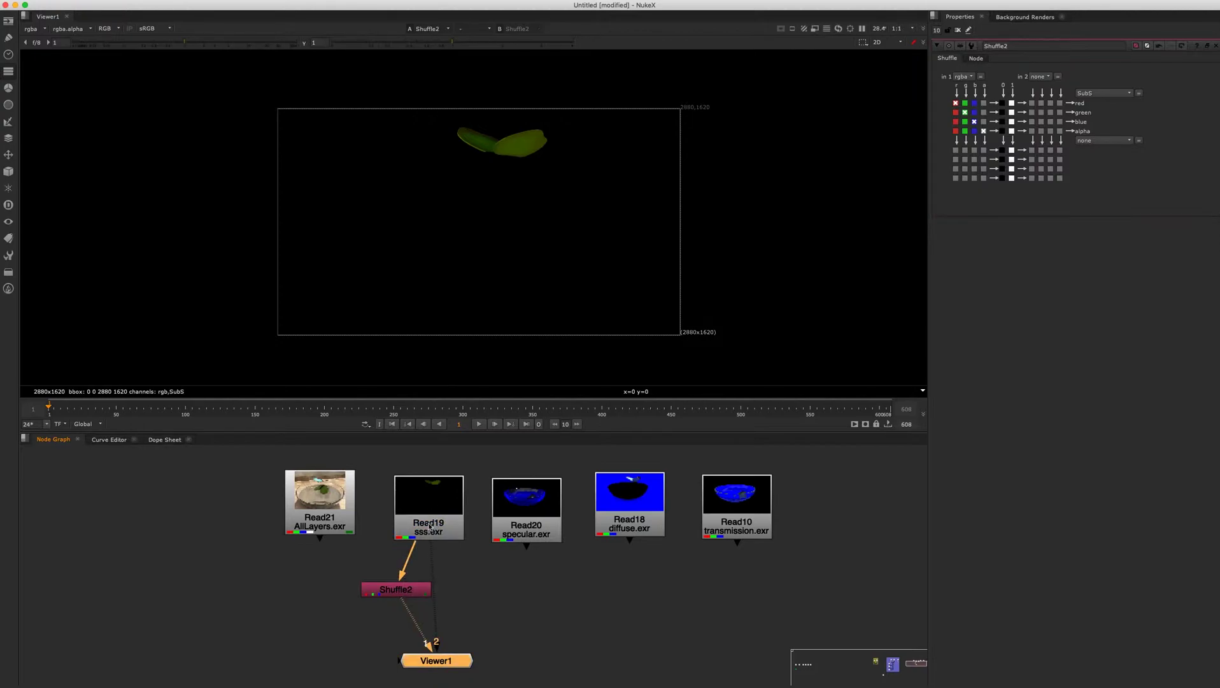
left_click_drag(396, 589, 391, 593)
key("1")
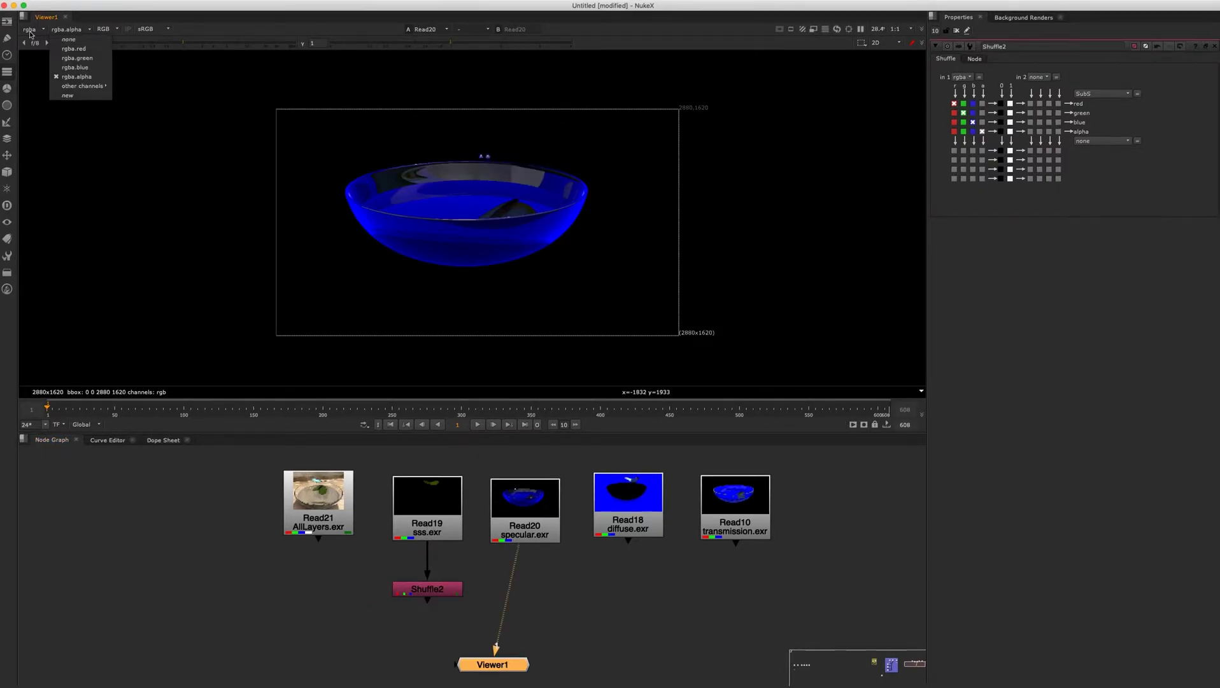
Step: Examine the layer, alpha-channel and display-channel options that the viewer offers for specular.exr
left_click(31, 30)
left_click(32, 31)
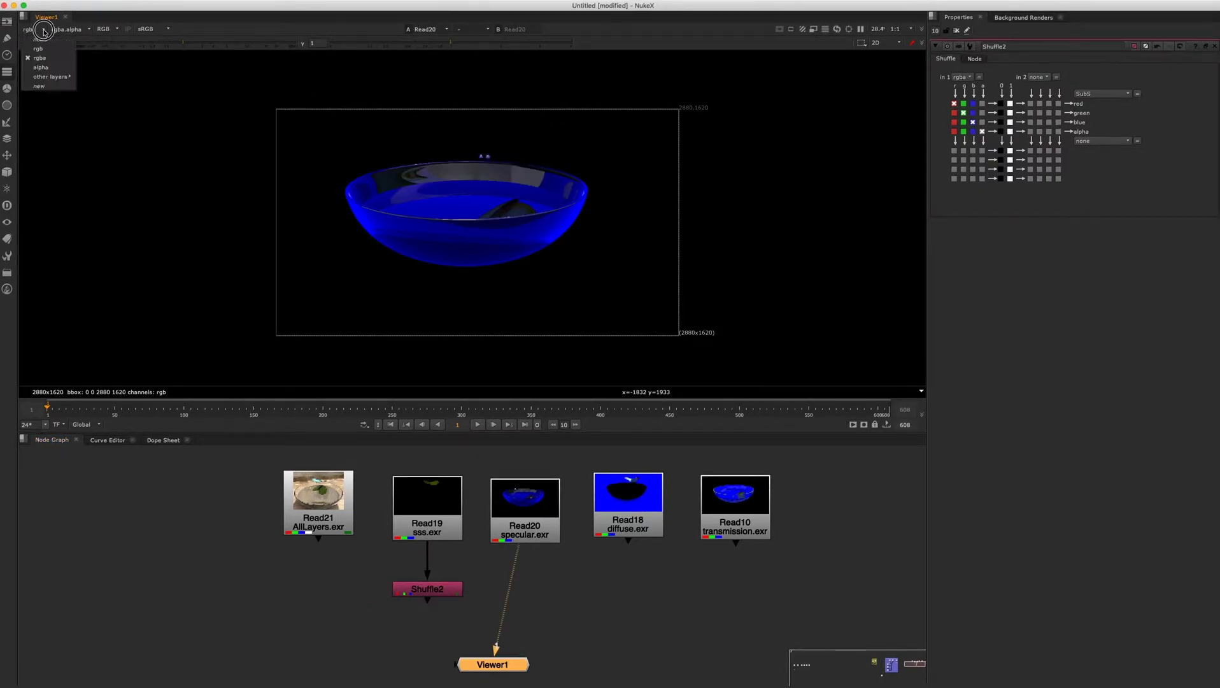
left_click(76, 31)
left_click(90, 32)
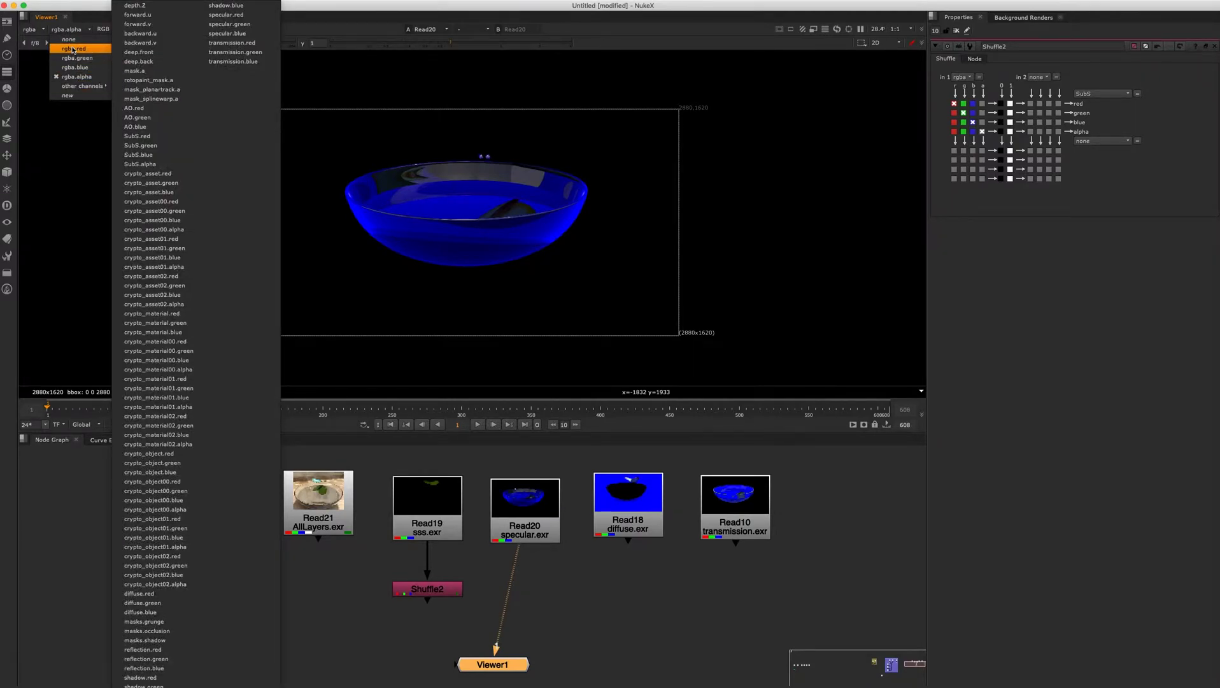
mouse_move(74, 87)
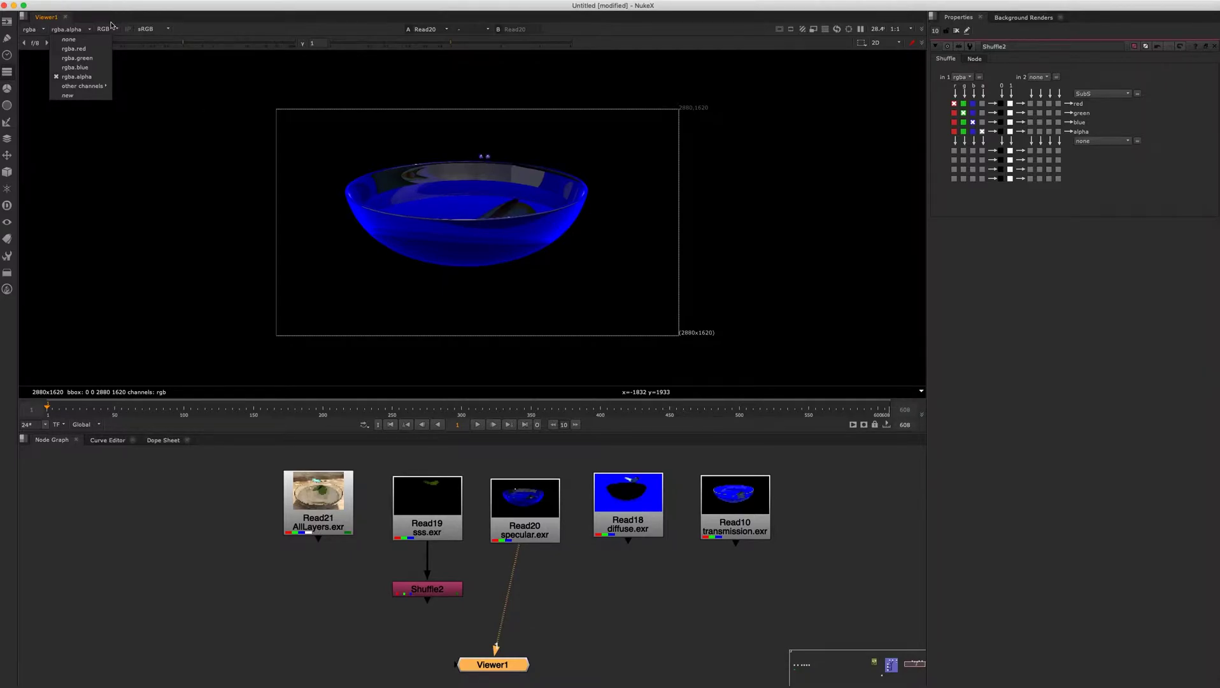
left_click(32, 32)
left_click(32, 32)
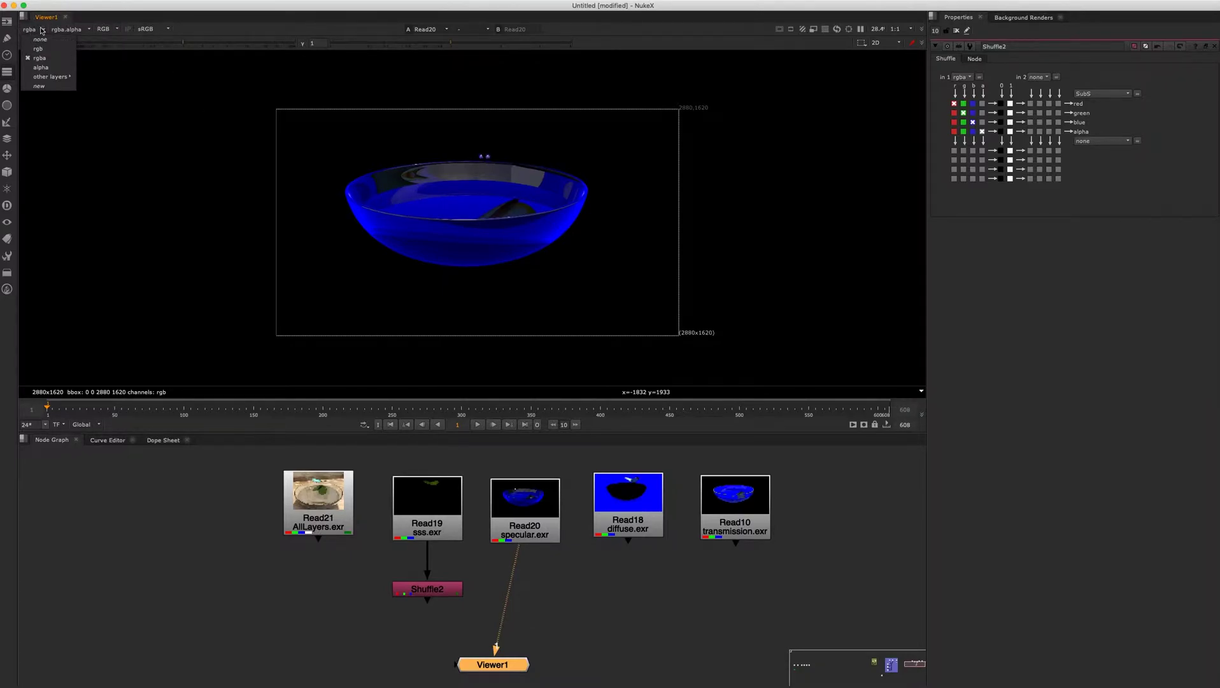
left_click(106, 31)
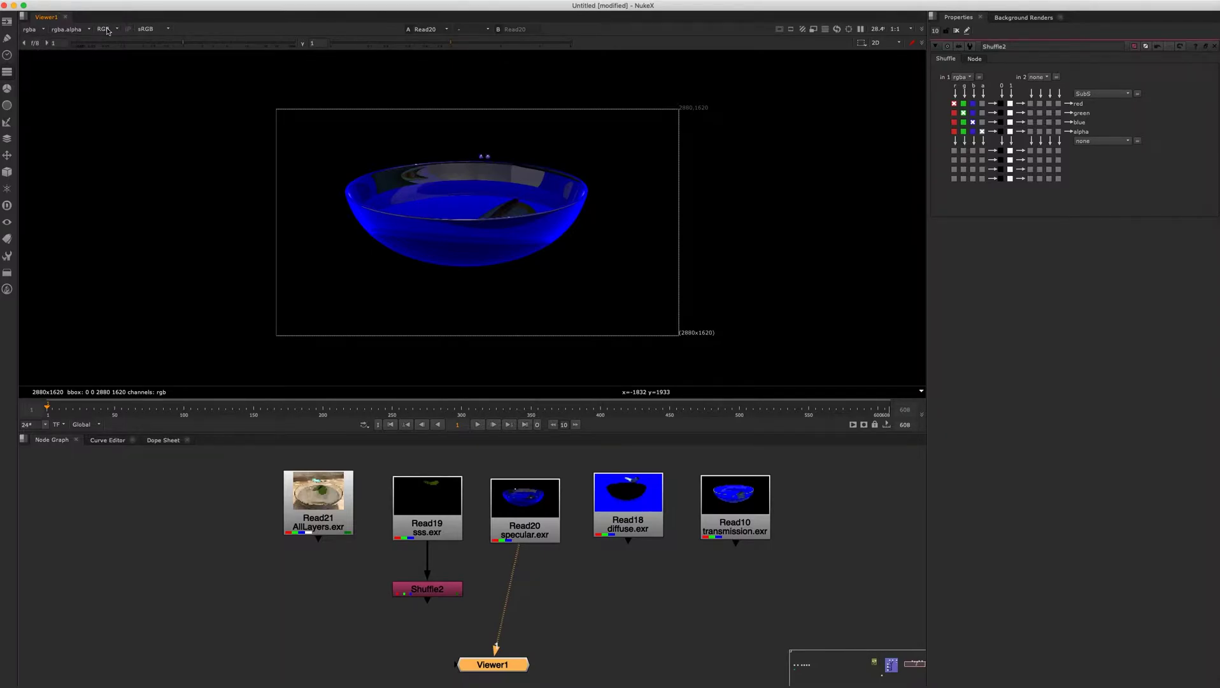
left_click(118, 30)
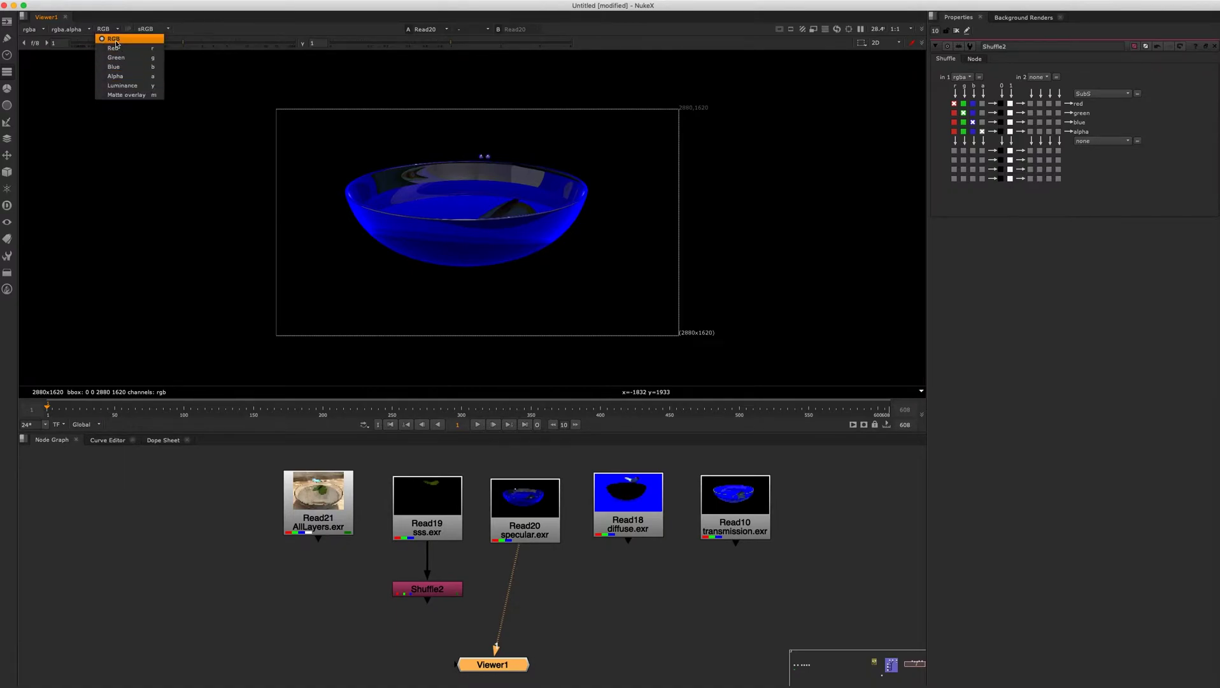
Step: Switch the viewer to the rgb layer of specular.exr
left_click(38, 43)
left_click(43, 33)
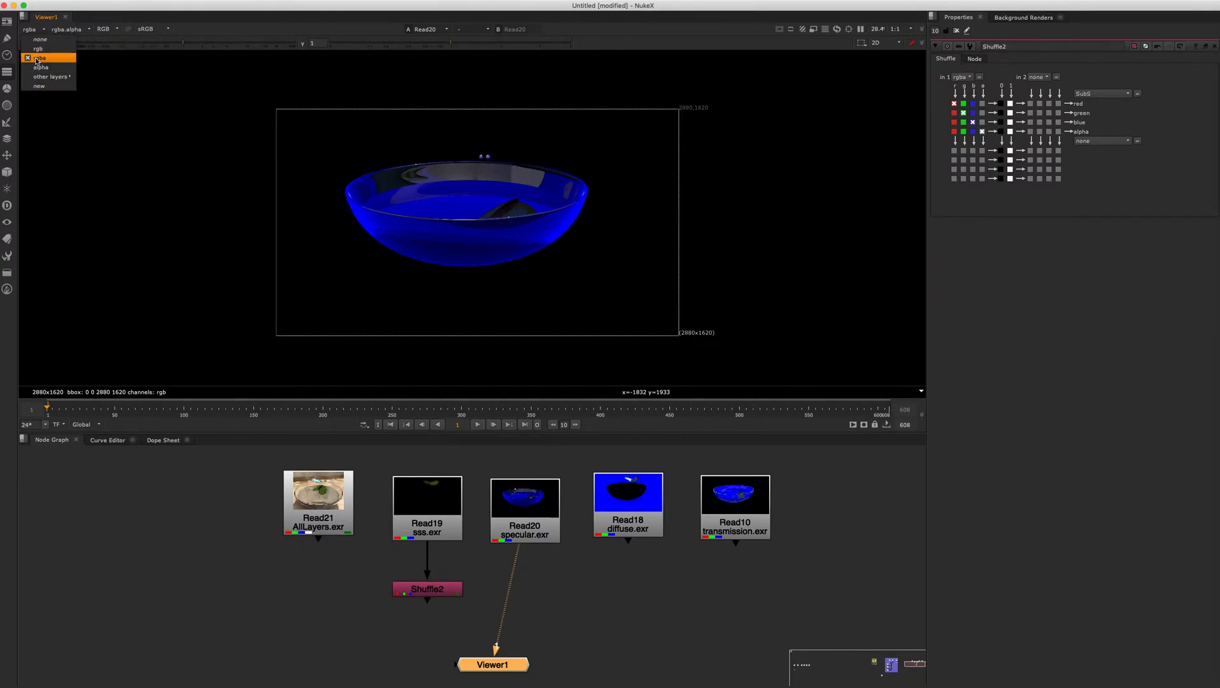
left_click(35, 50)
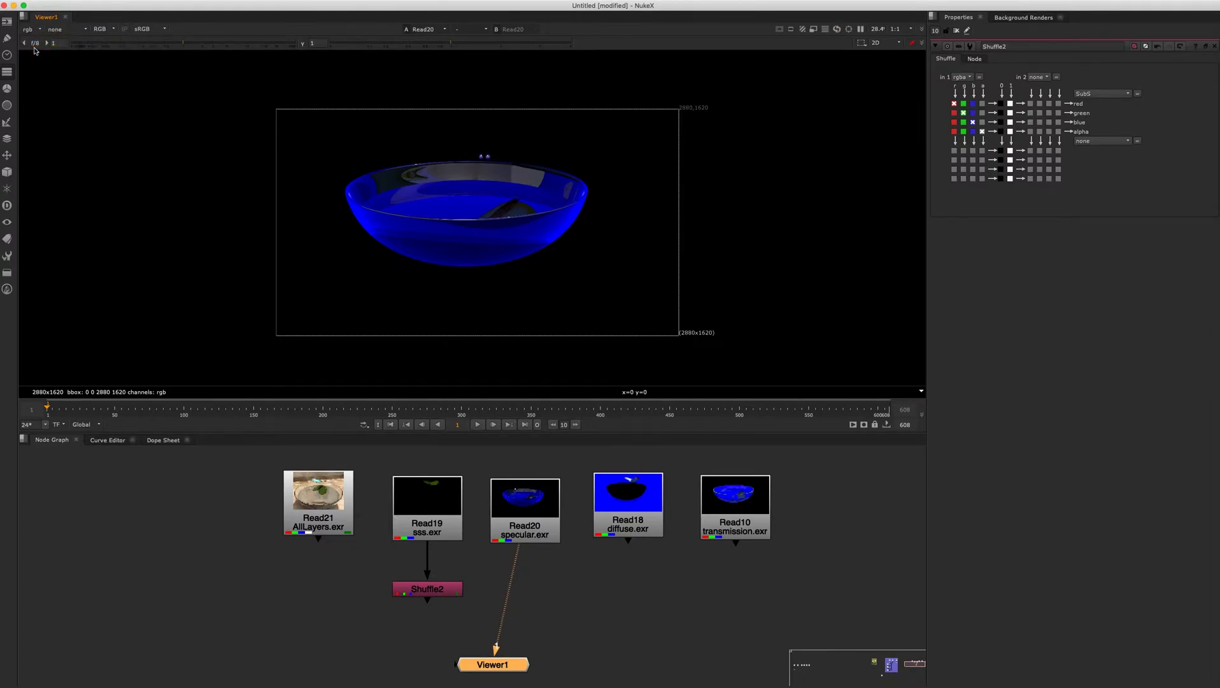
left_click(102, 28)
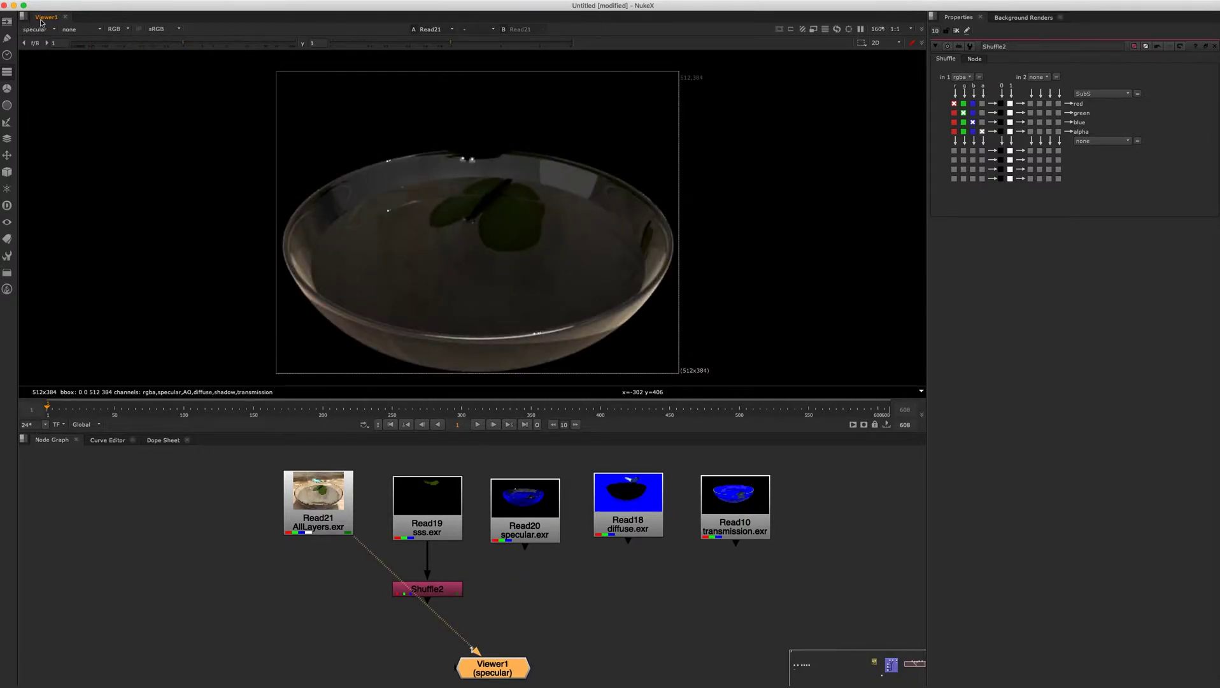
Step: View the red, green, blue and alpha channels of the AllLayers.exr specular layer one after another
left_click(126, 29)
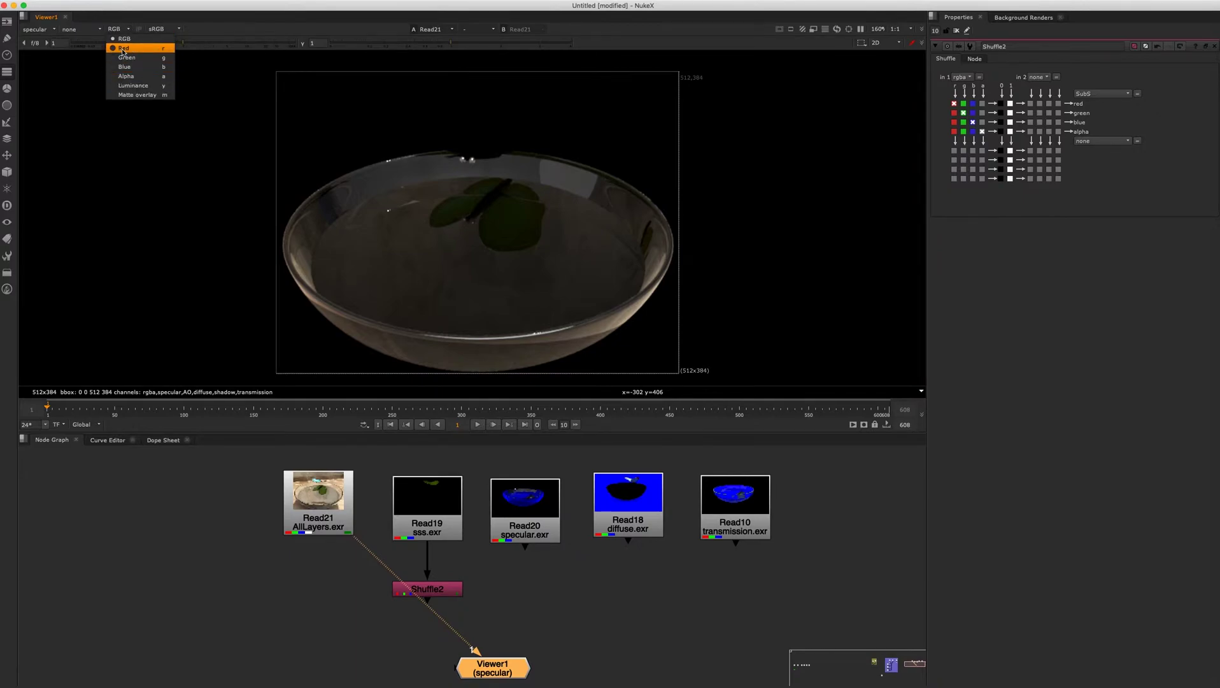
left_click(112, 48)
left_click(118, 34)
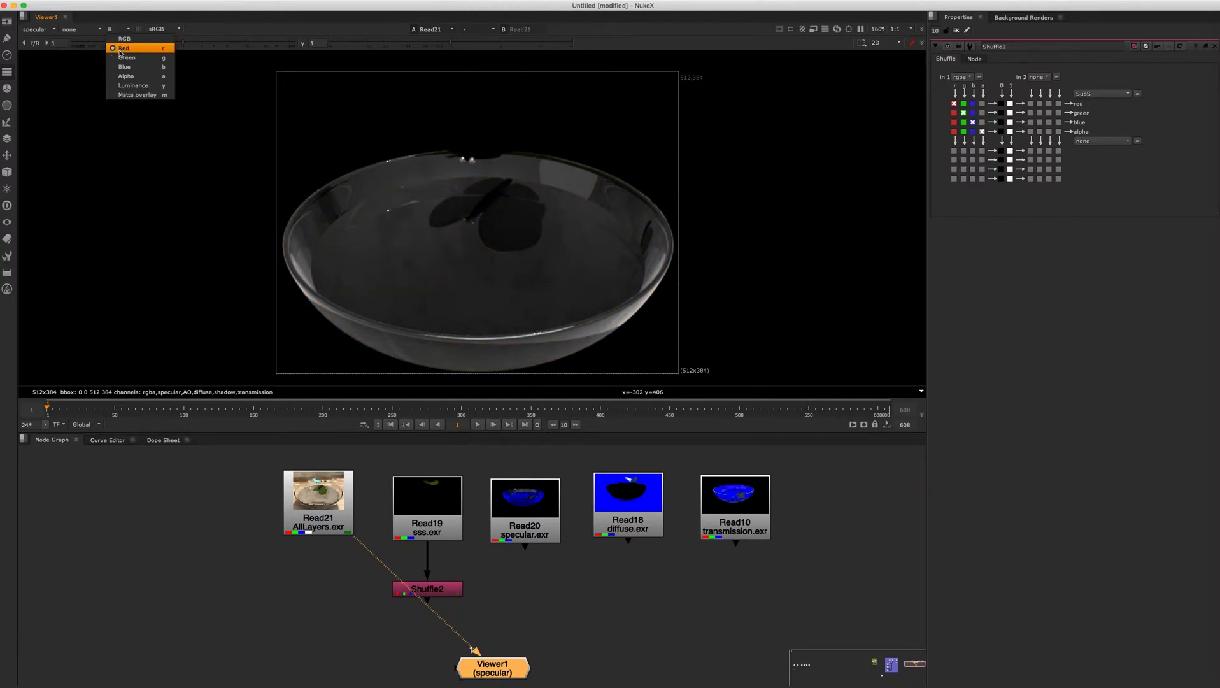
left_click(127, 57)
left_click(118, 33)
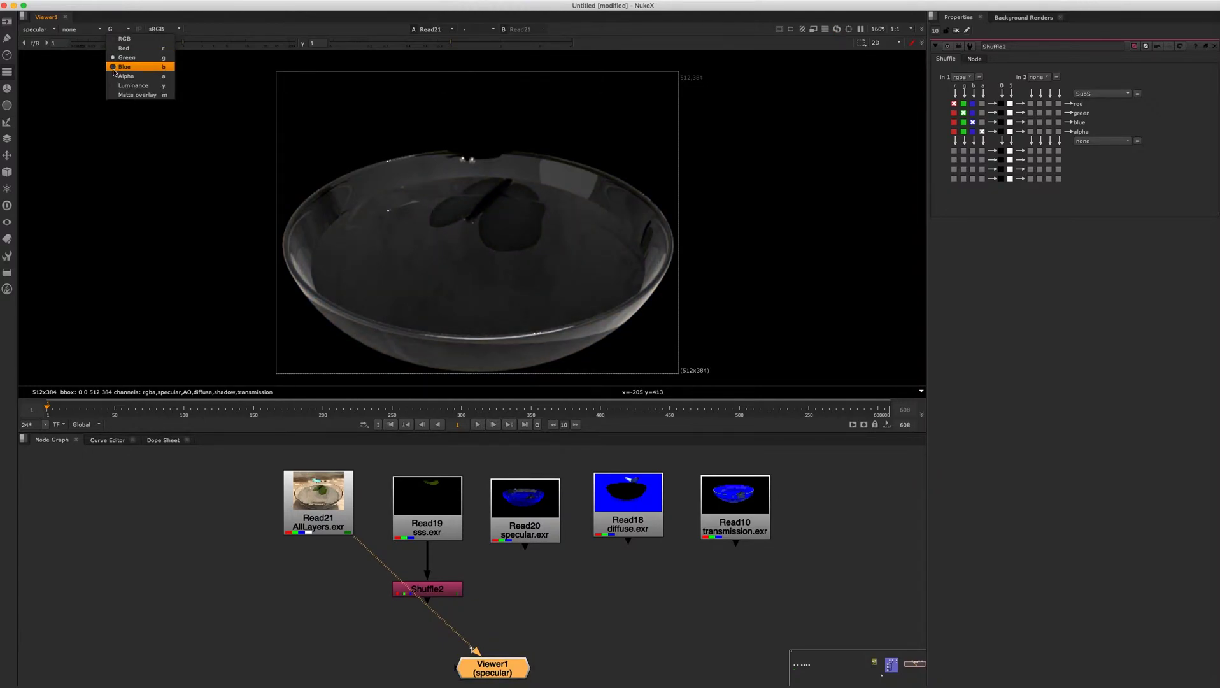
left_click(124, 67)
left_click(118, 32)
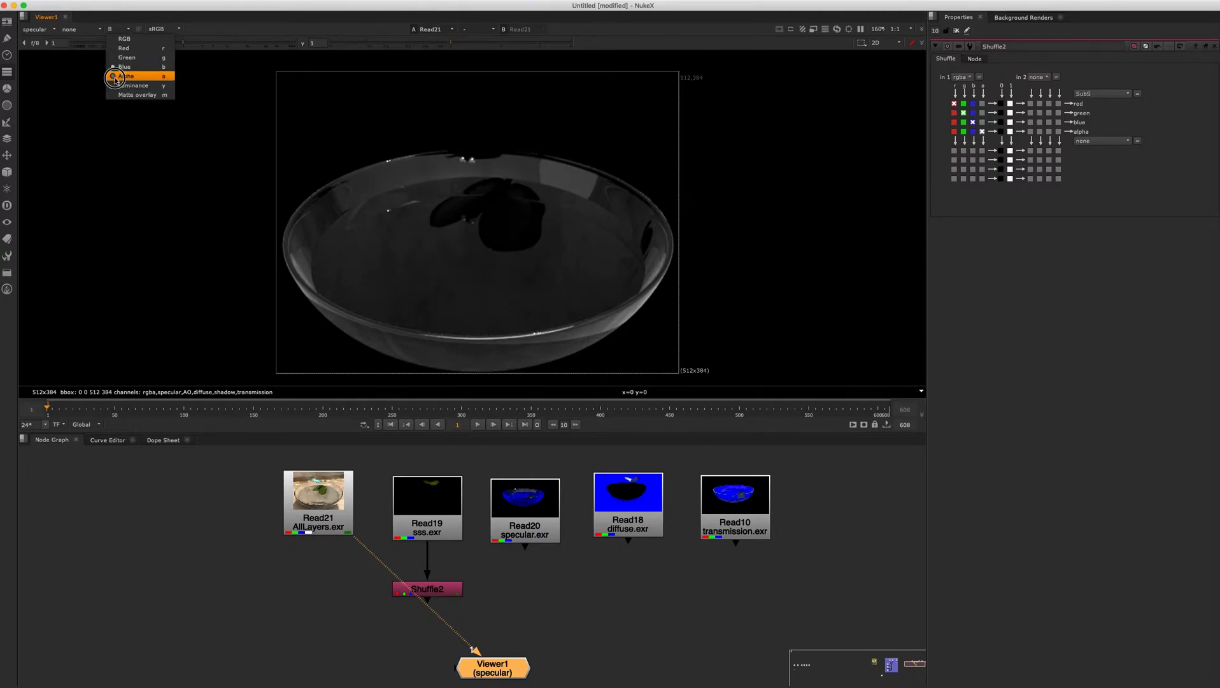
left_click(121, 76)
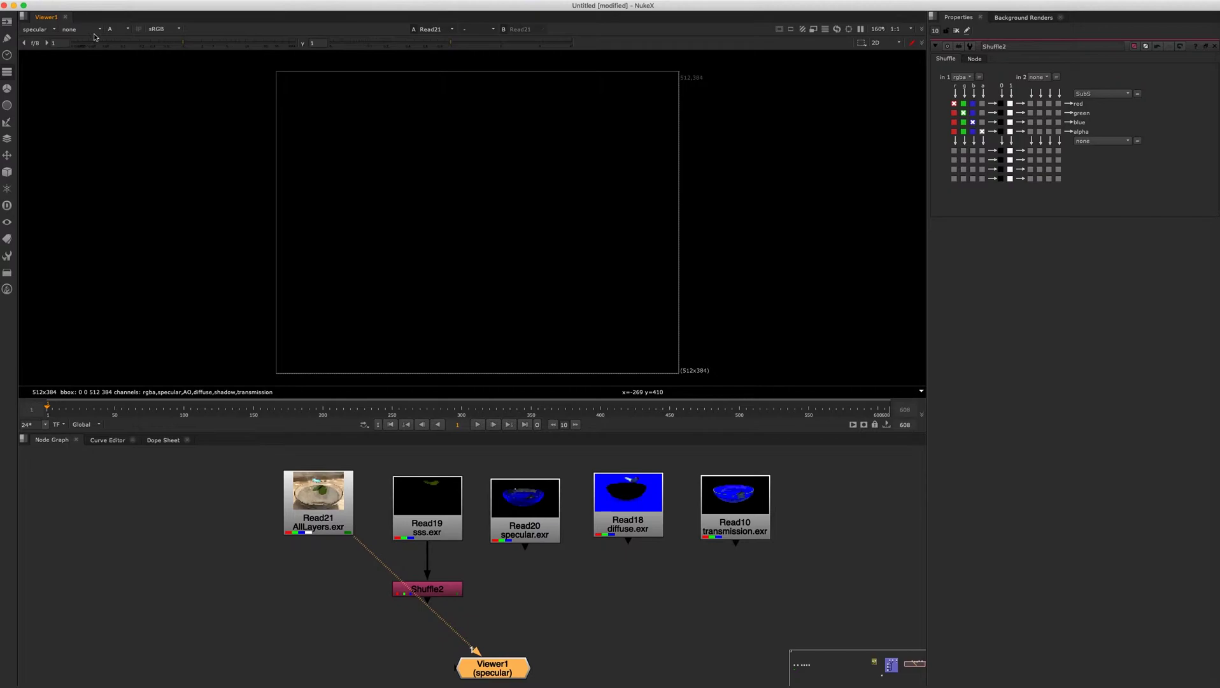
Step: Use rgba.alpha as the viewer's alpha channel for the specular layer of AllLayers.exr
left_click(98, 32)
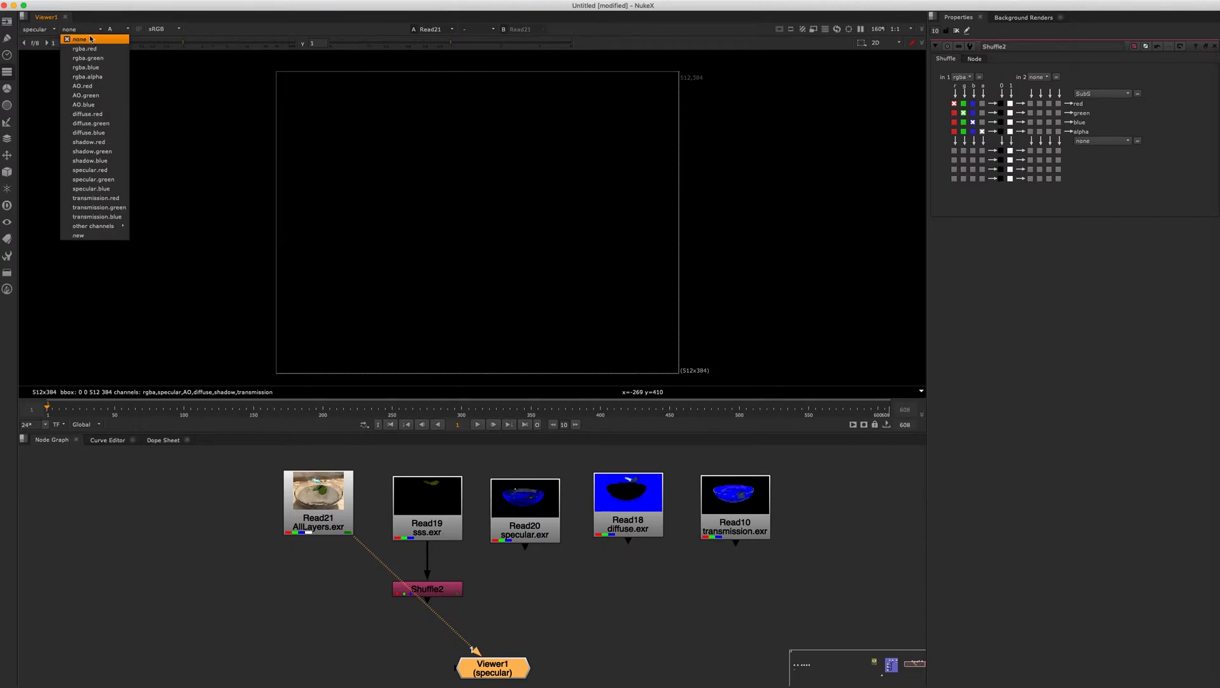
mouse_move(95, 228)
left_click(92, 78)
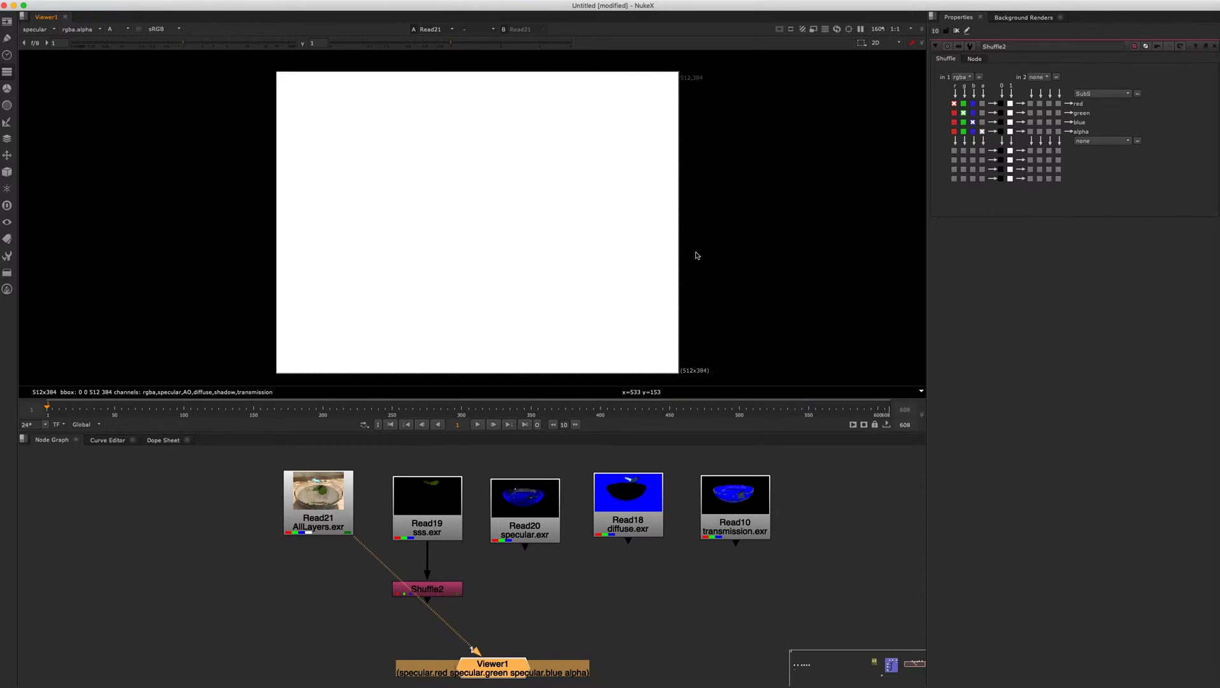
left_click(118, 28)
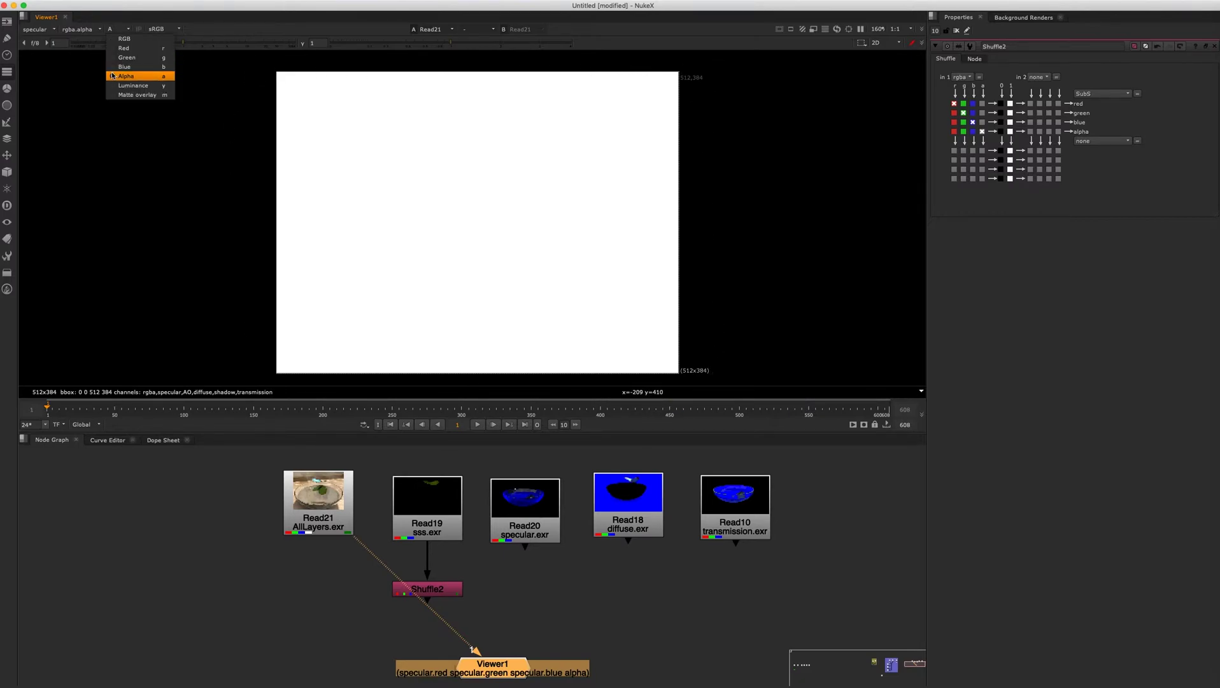
Step: View rgba.green and rgba.red in turn as the viewer's alpha channel for the specular layer of AllLayers.exr
left_click(83, 30)
left_click(83, 30)
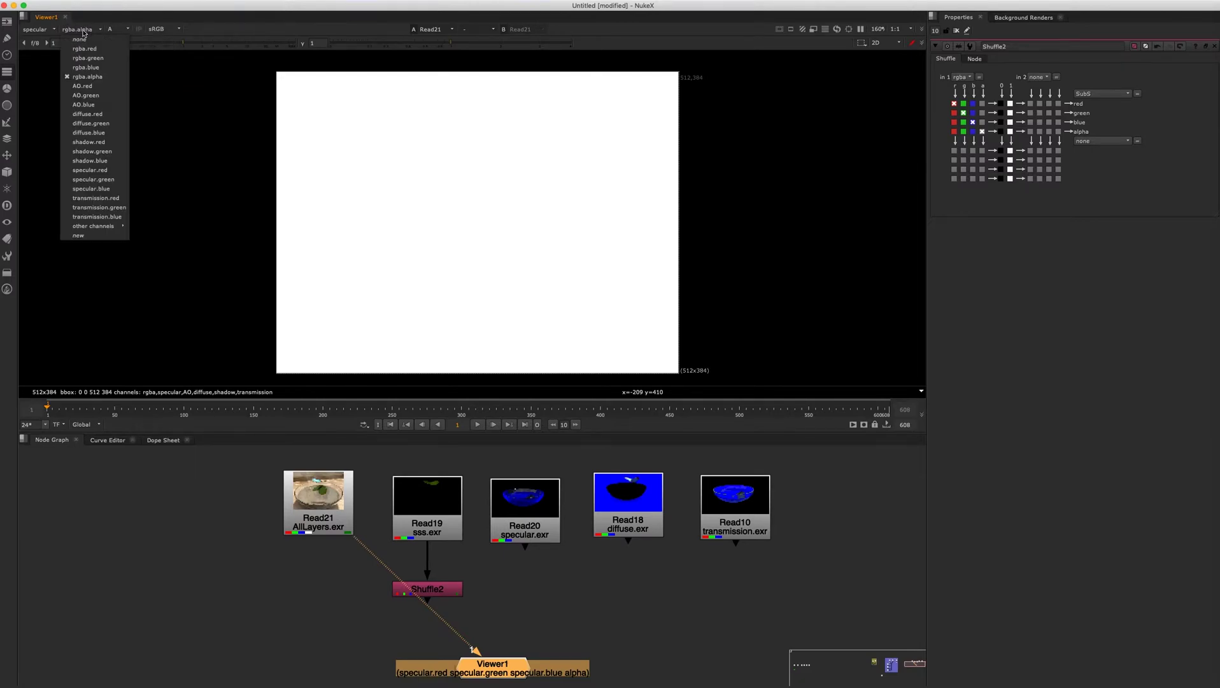
left_click(68, 59)
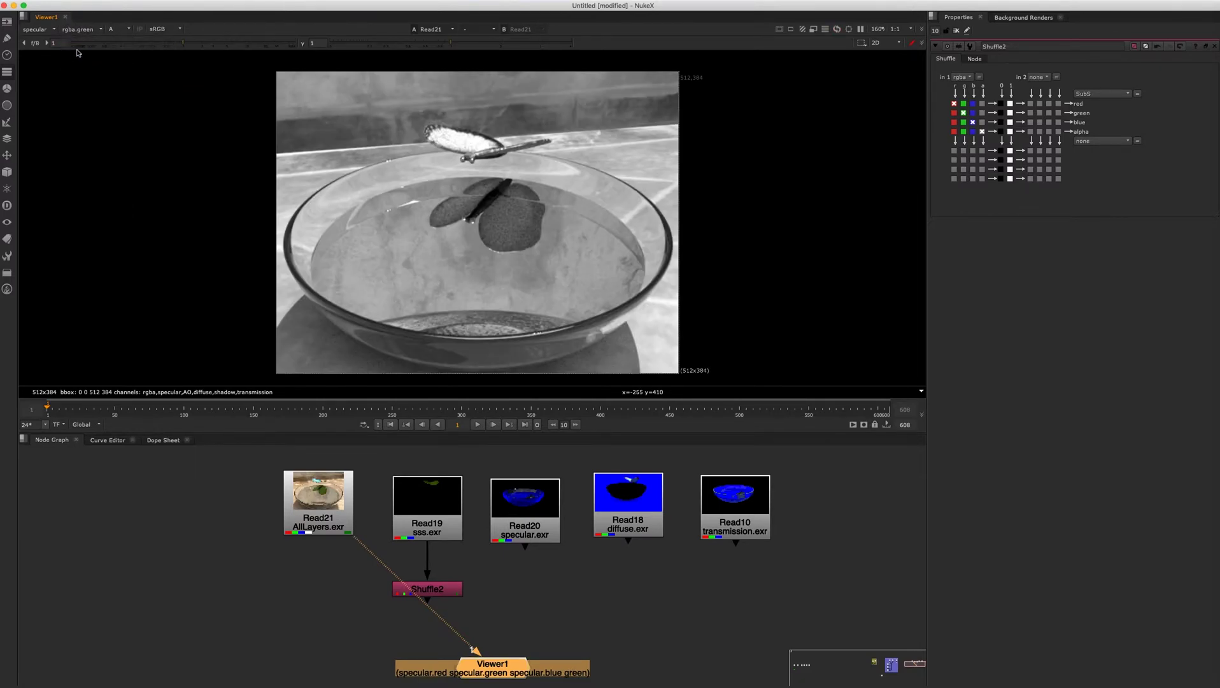
left_click(93, 30)
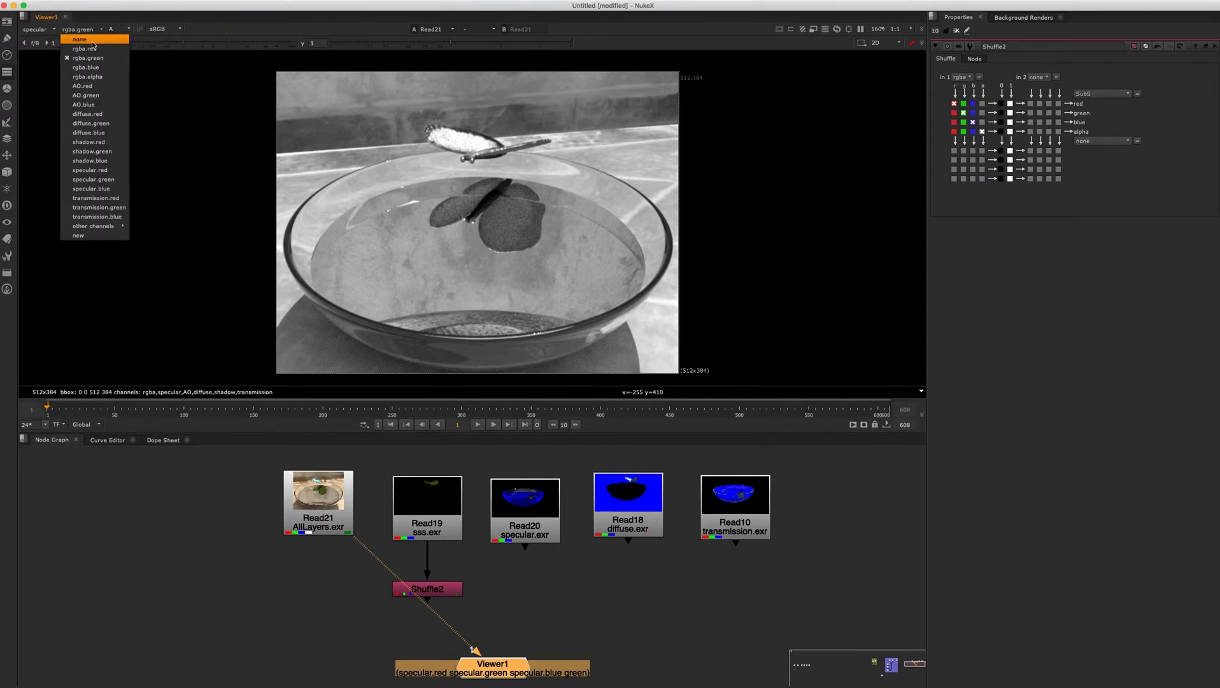
left_click(71, 50)
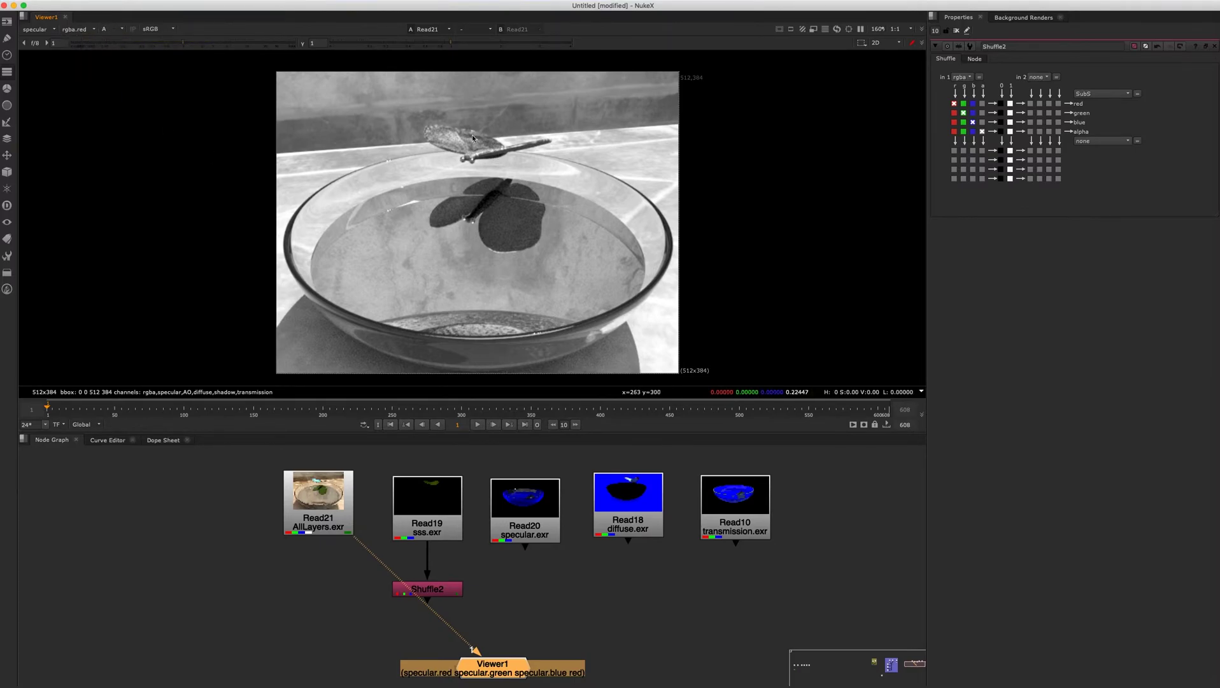
Step: Check the viewer's display channel options and use rgba.blue as the alpha channel for the AllLayers.exr specular layer
left_click(93, 30)
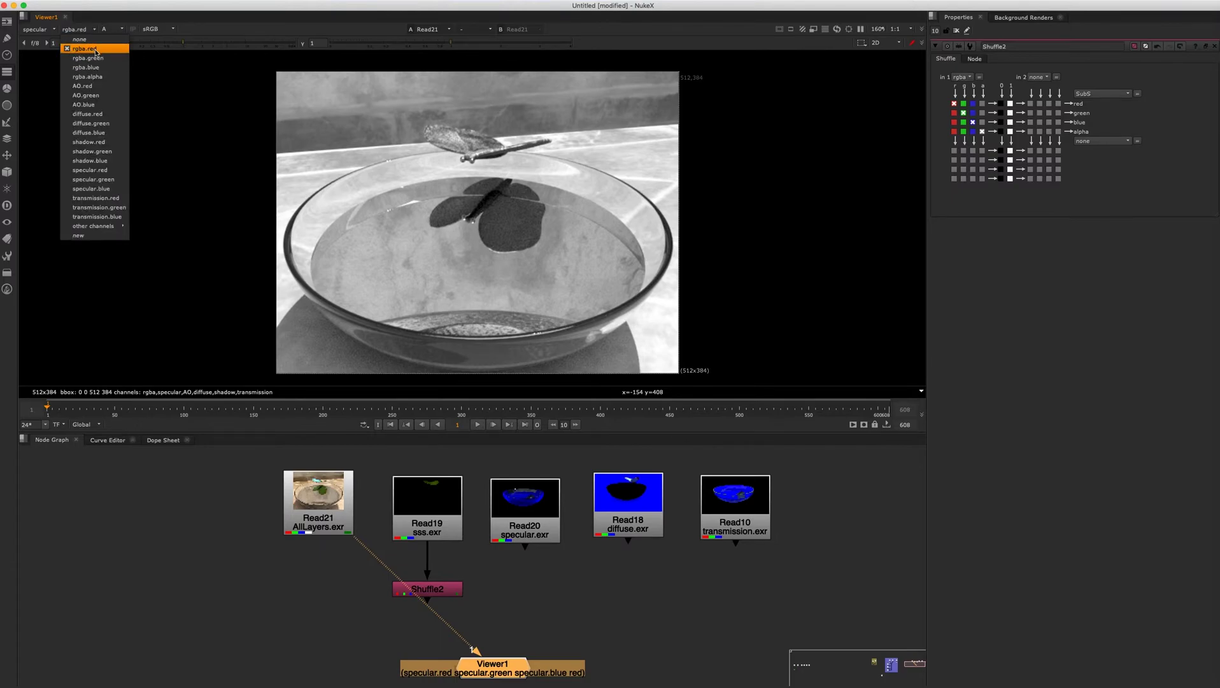
left_click(121, 29)
left_click(121, 29)
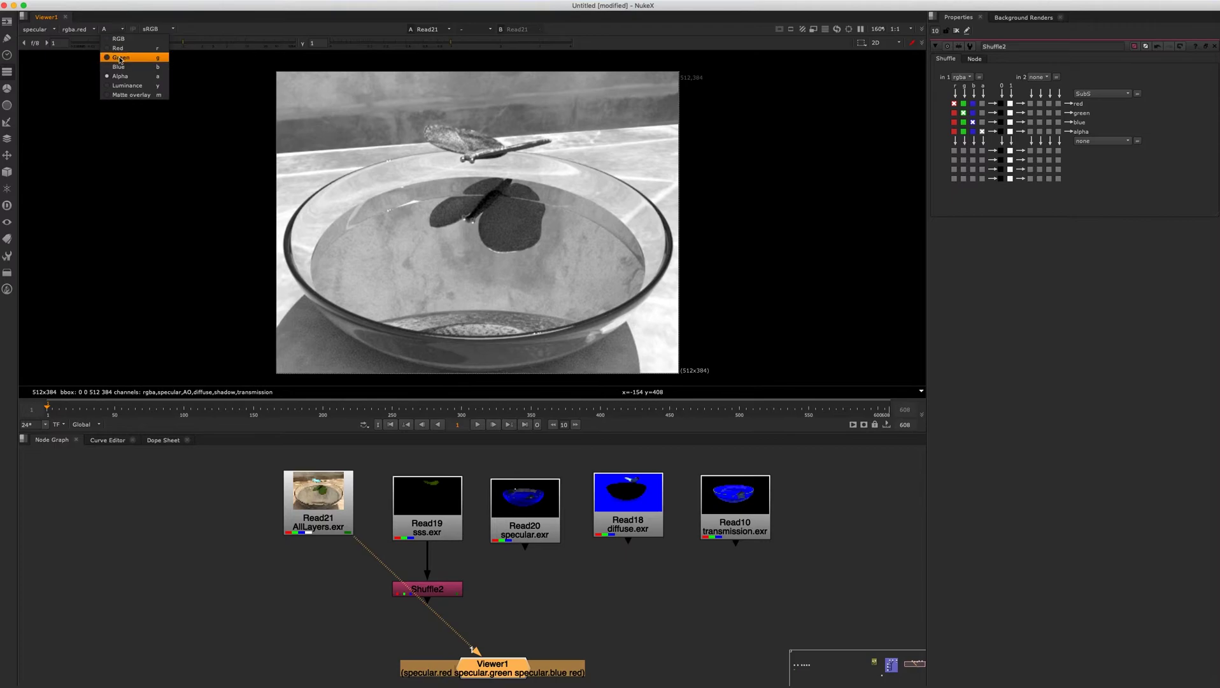
left_click(76, 30)
left_click(76, 30)
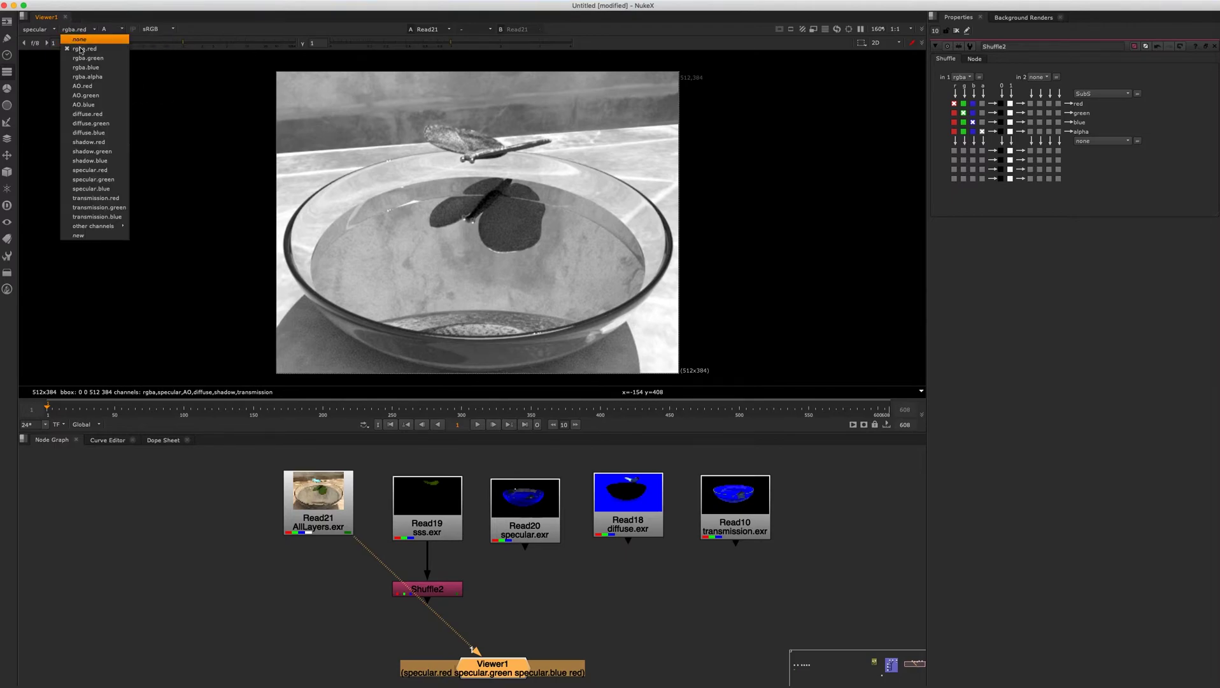
left_click(90, 67)
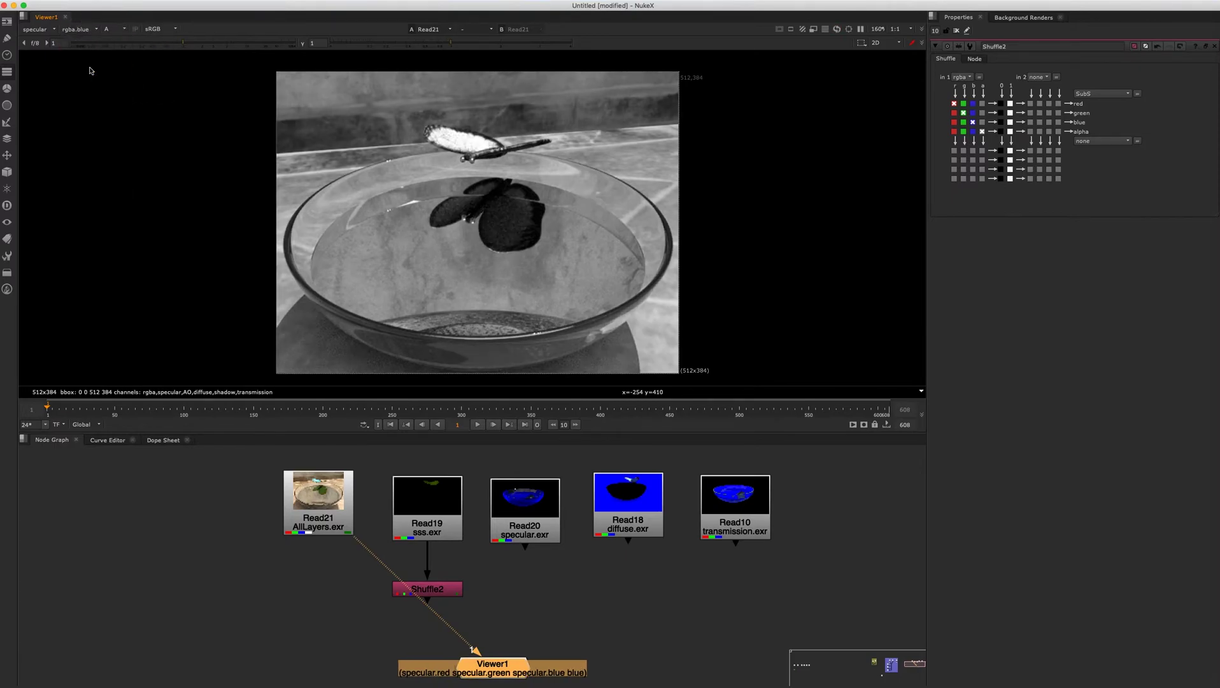
Step: Switch the viewer to the rgba layer of AllLayers.exr and use rgba.green as its alpha channel
left_click(81, 30)
left_click(89, 39)
left_click(34, 29)
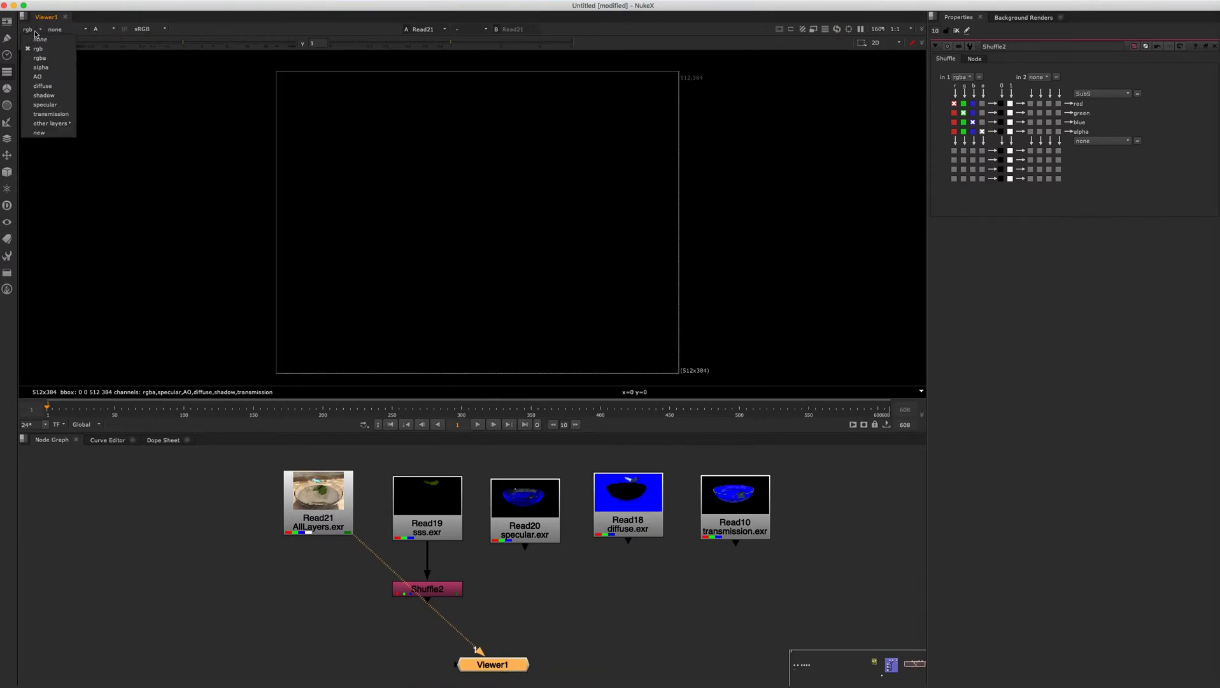
left_click(42, 68)
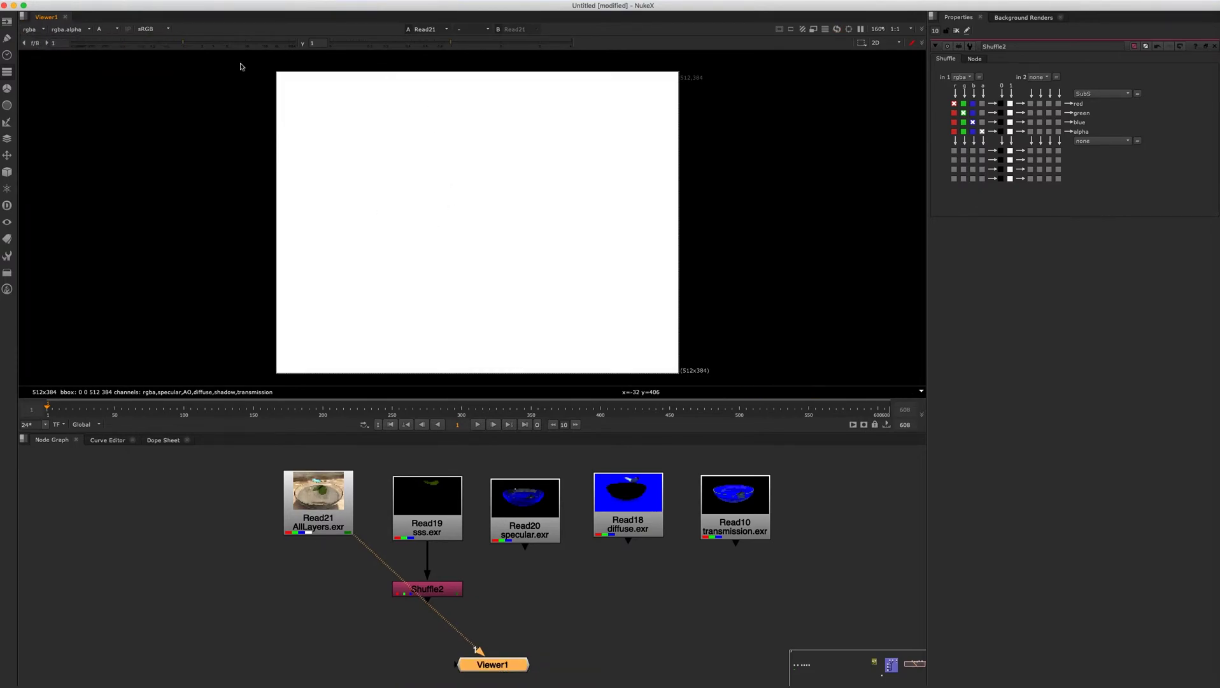
scroll(69, 29, "up", 1)
left_click(77, 30)
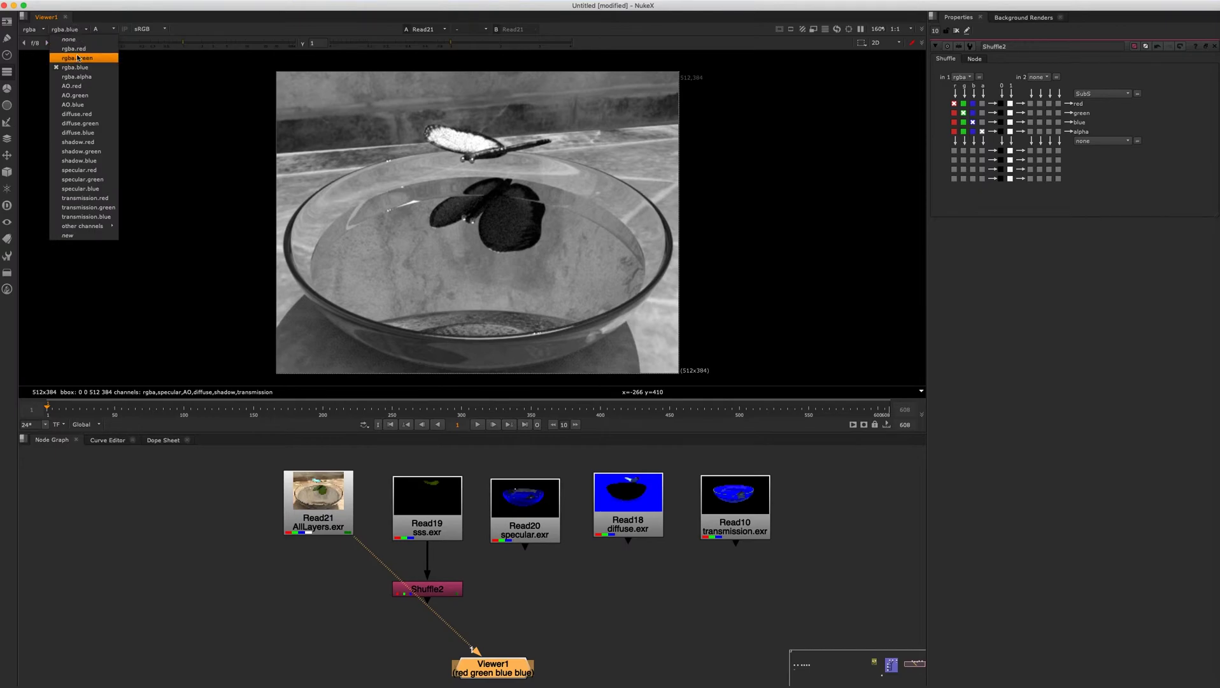
left_click(76, 58)
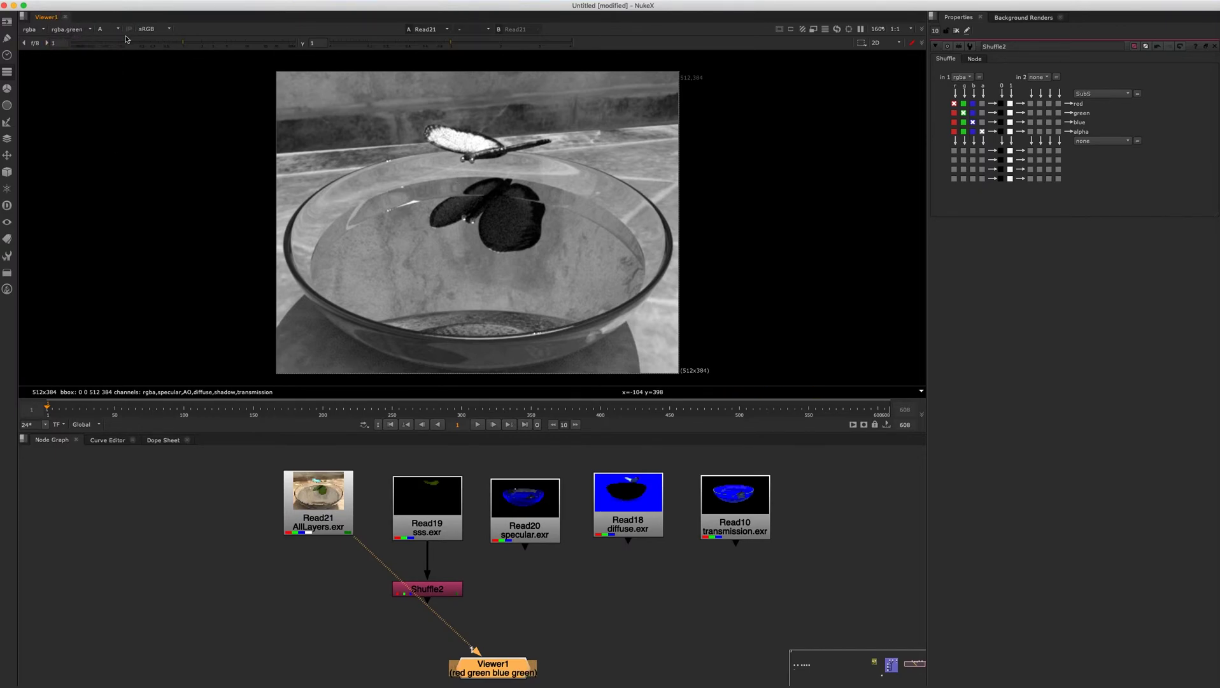
Step: Connect the viewer to the Shuffle2 node and display its alpha channel
left_click_drag(354, 540, 426, 590)
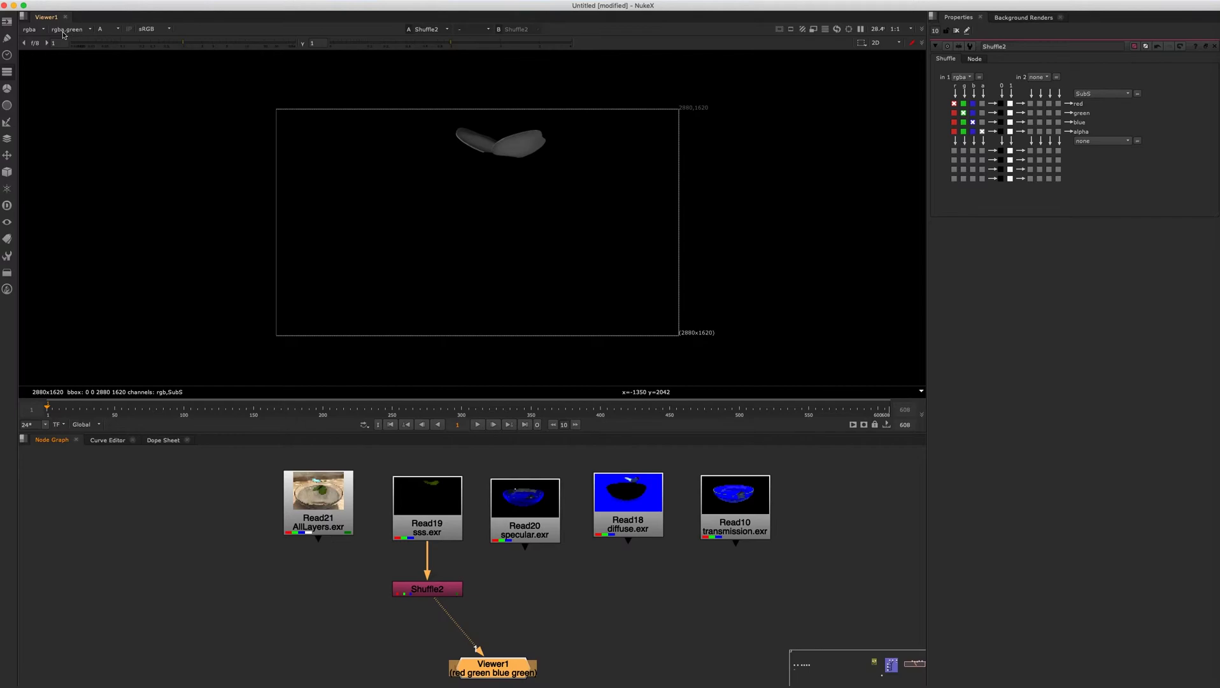
left_click(88, 32)
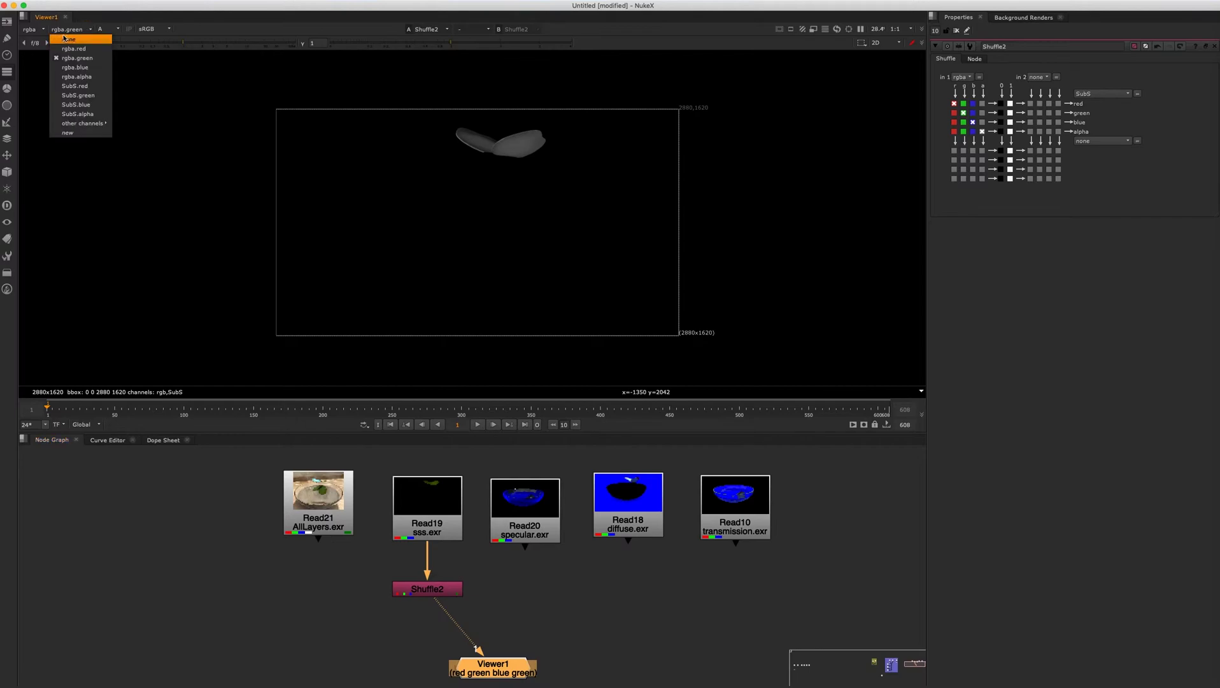
left_click(110, 30)
left_click(110, 32)
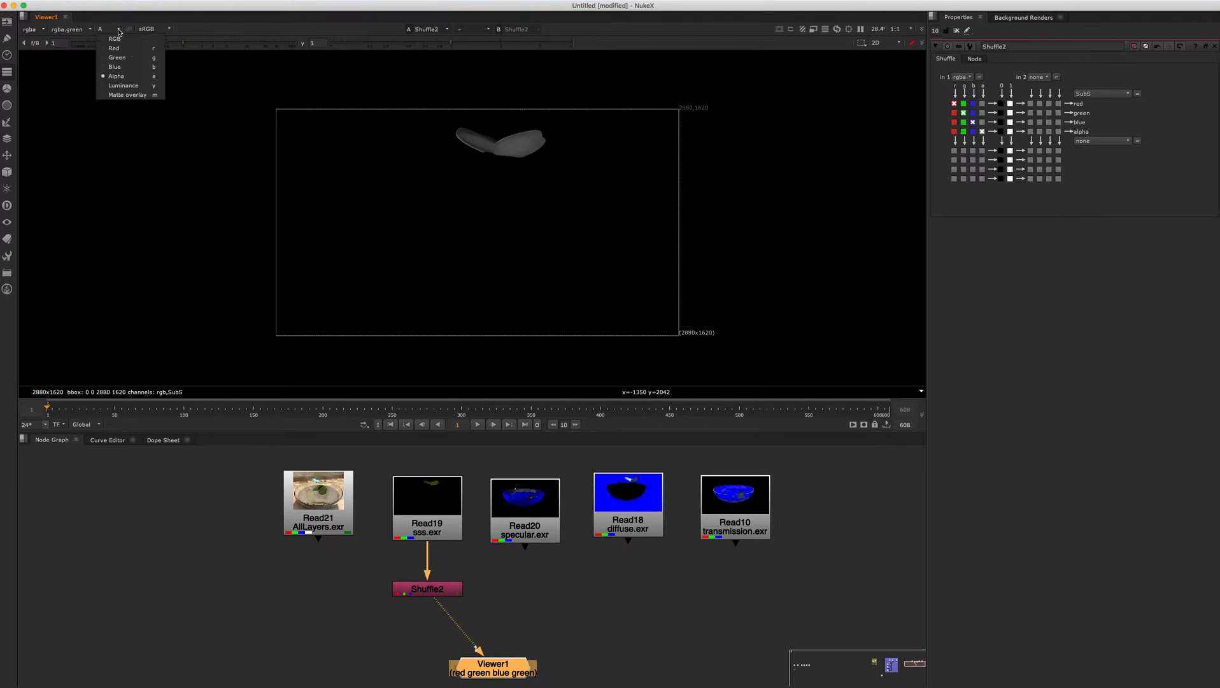
left_click(115, 77)
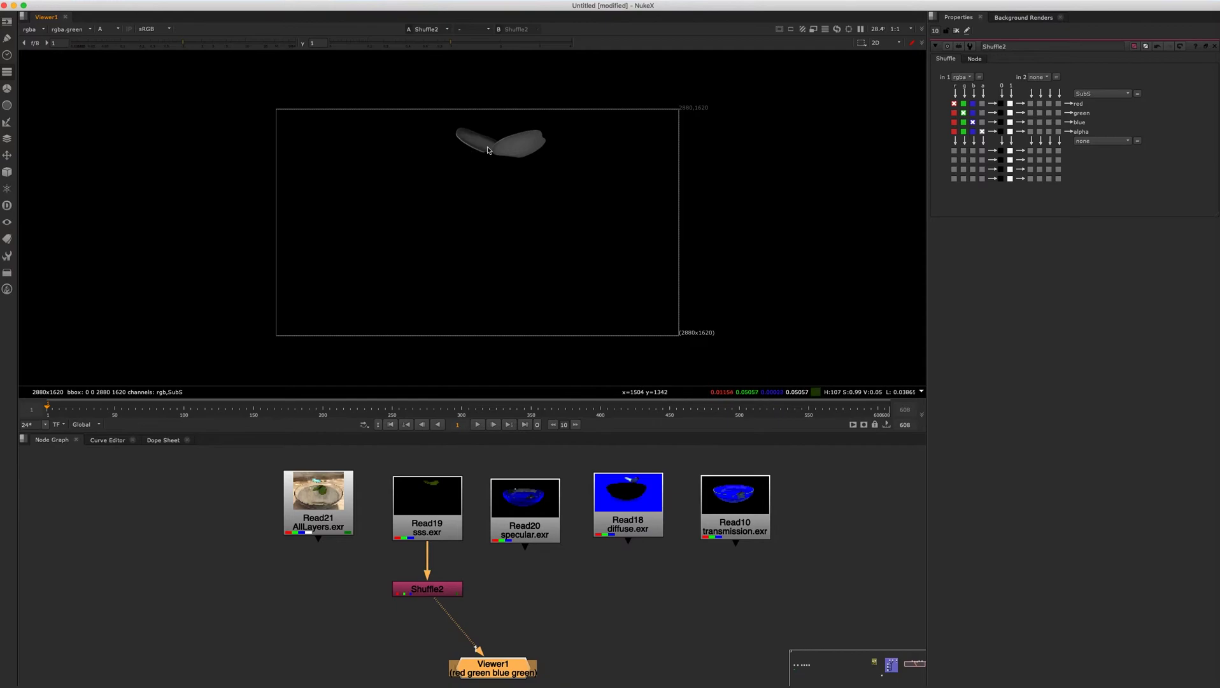
Step: View rgba.red, rgba.blue and rgba.alpha one after another as the viewer's alpha channel for the Shuffle2 output
left_click(93, 30)
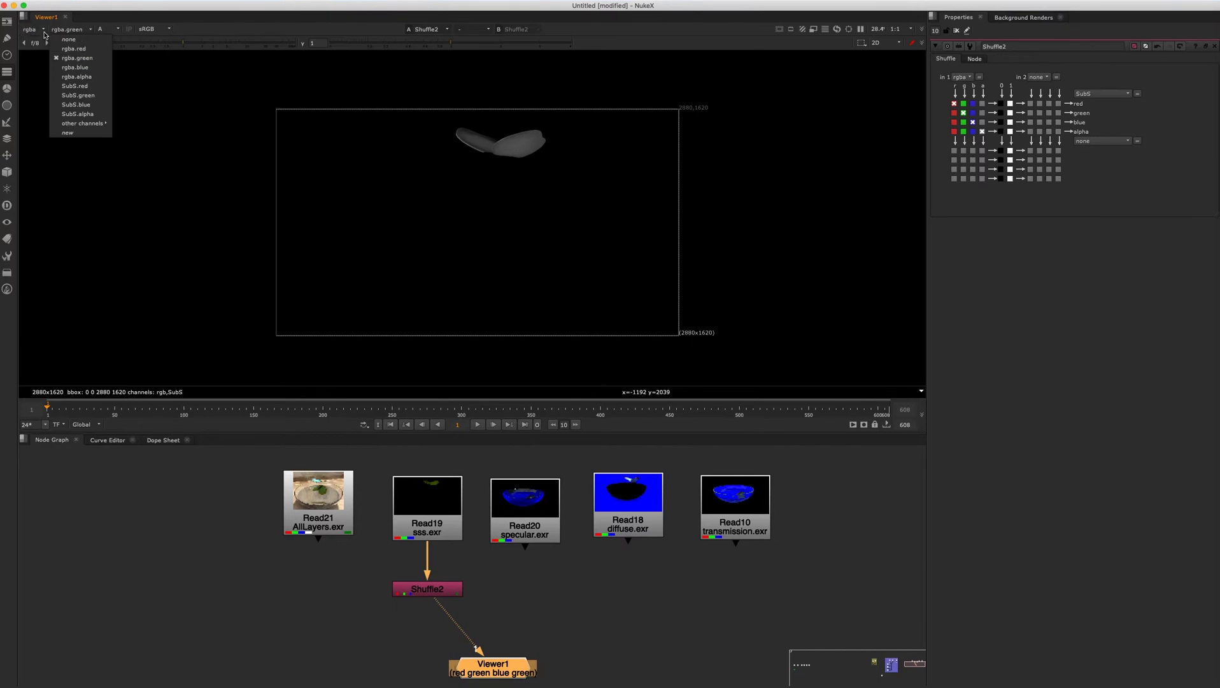
left_click(75, 50)
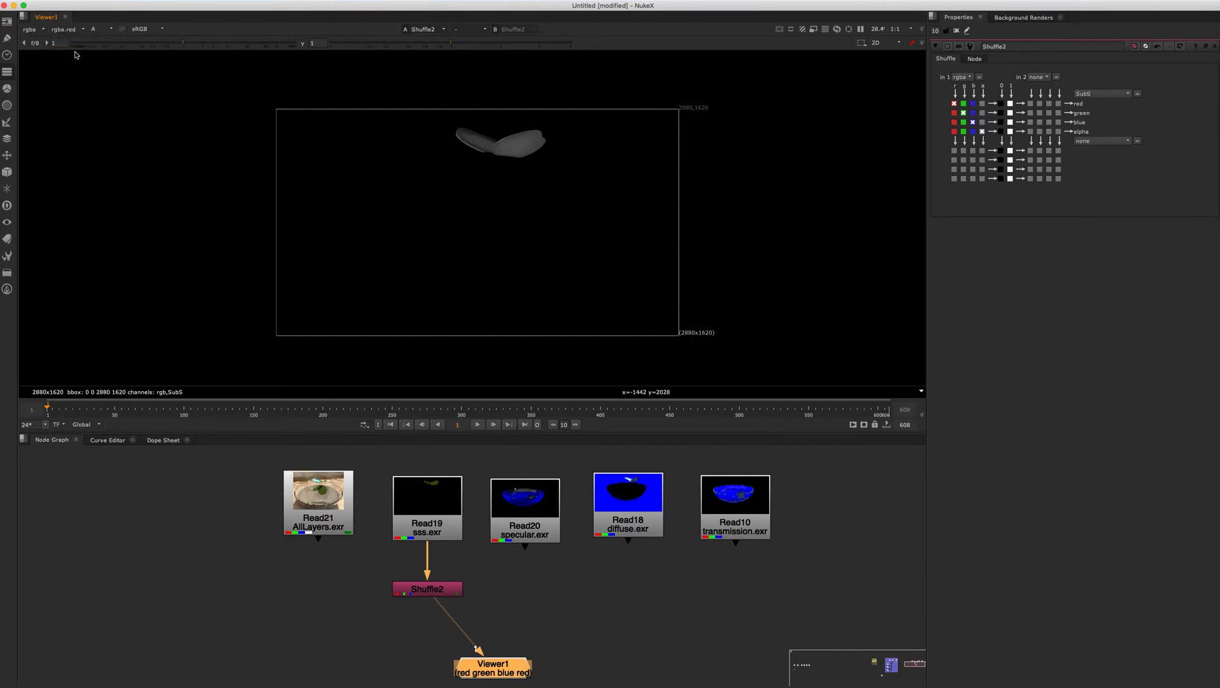
left_click(65, 29)
left_click(77, 69)
left_click(65, 30)
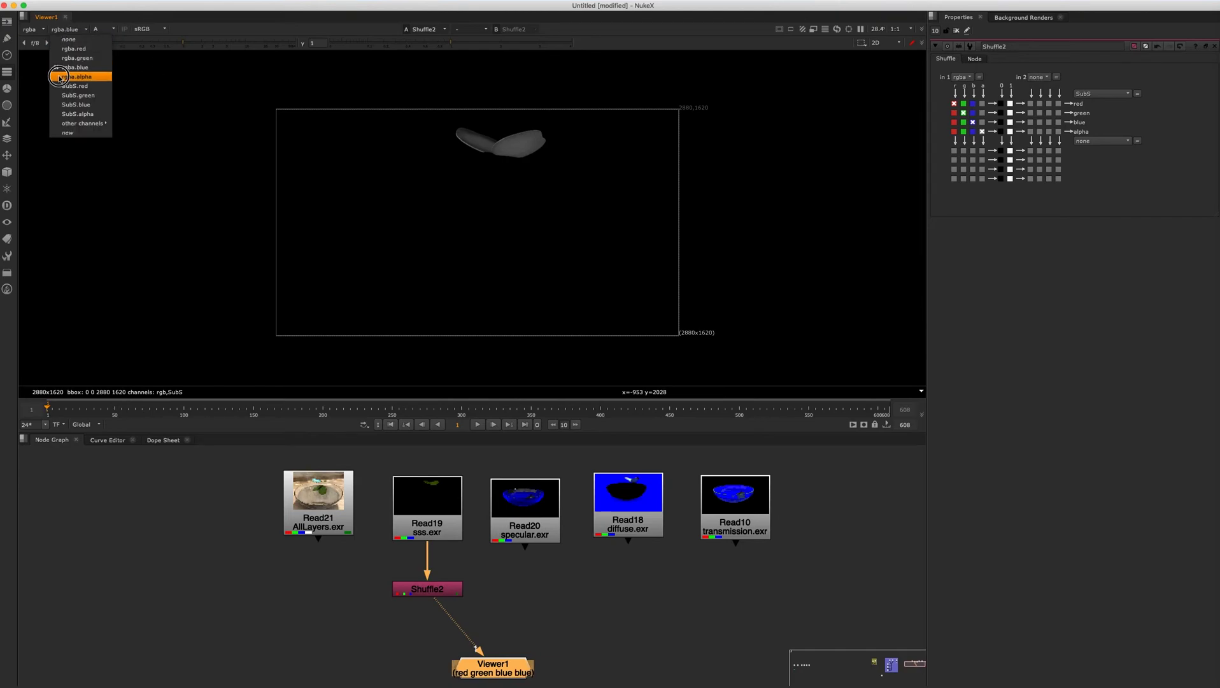
left_click(73, 78)
left_click(106, 29)
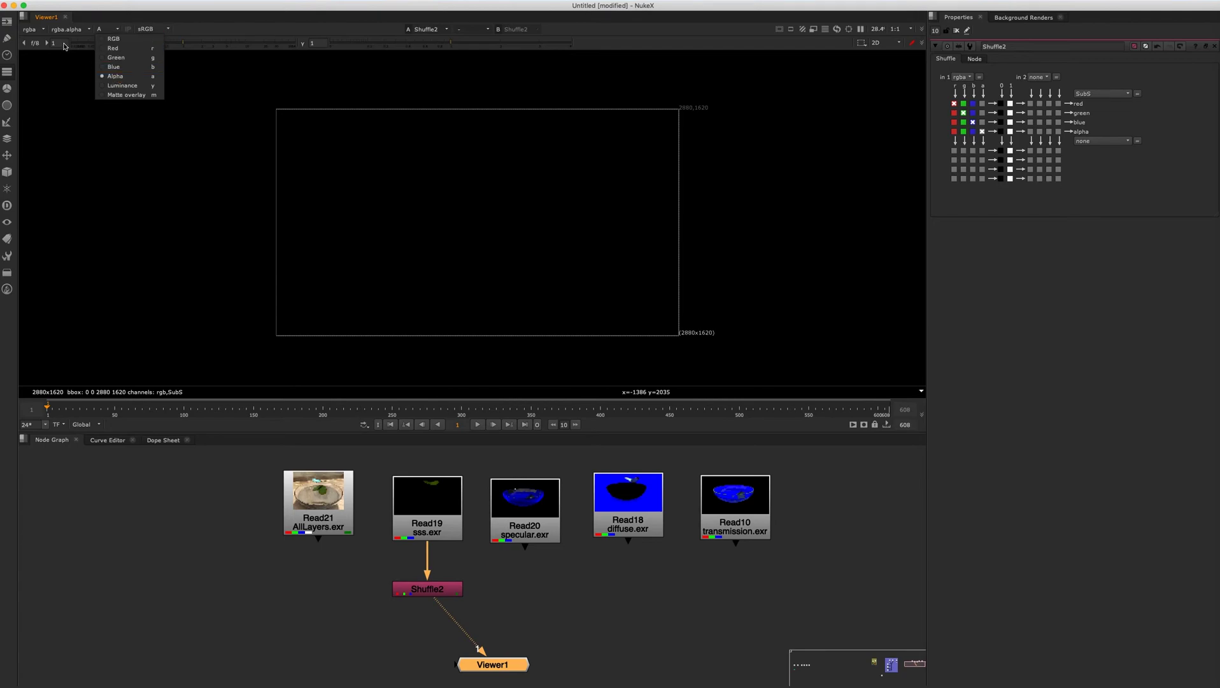
left_click(371, 617)
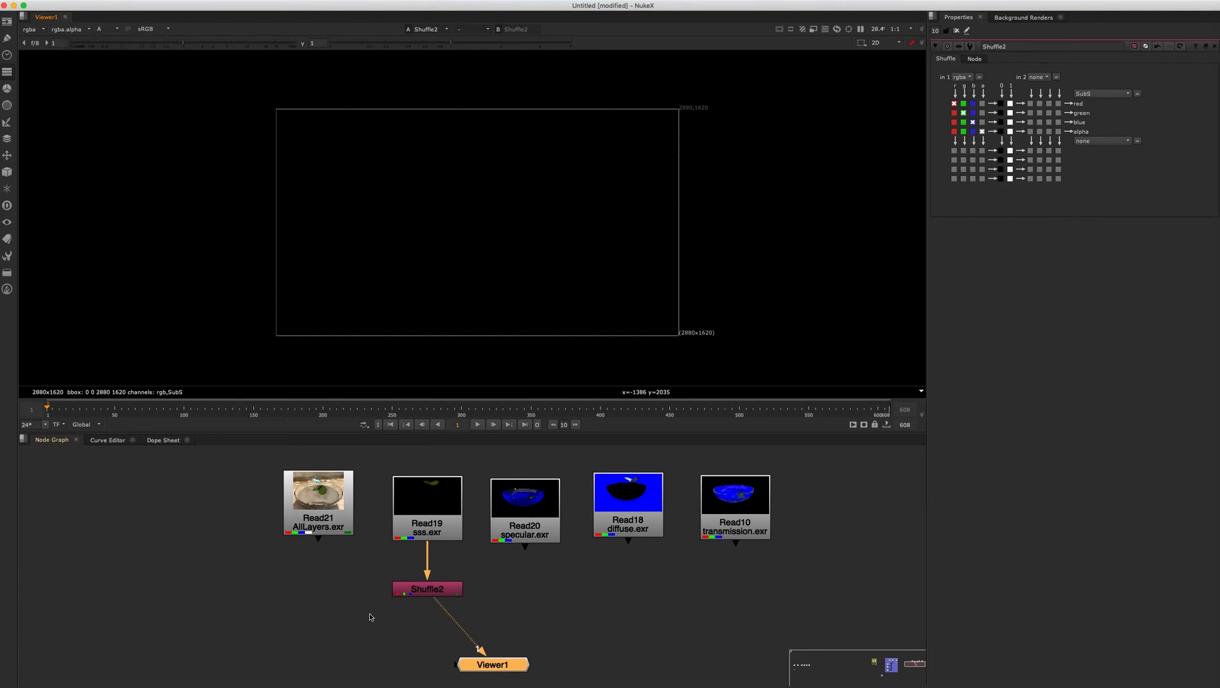
Step: Connect the viewer to diffuse.exr and view its red, green, luminance and alpha channels one after another
left_click_drag(435, 610, 627, 513)
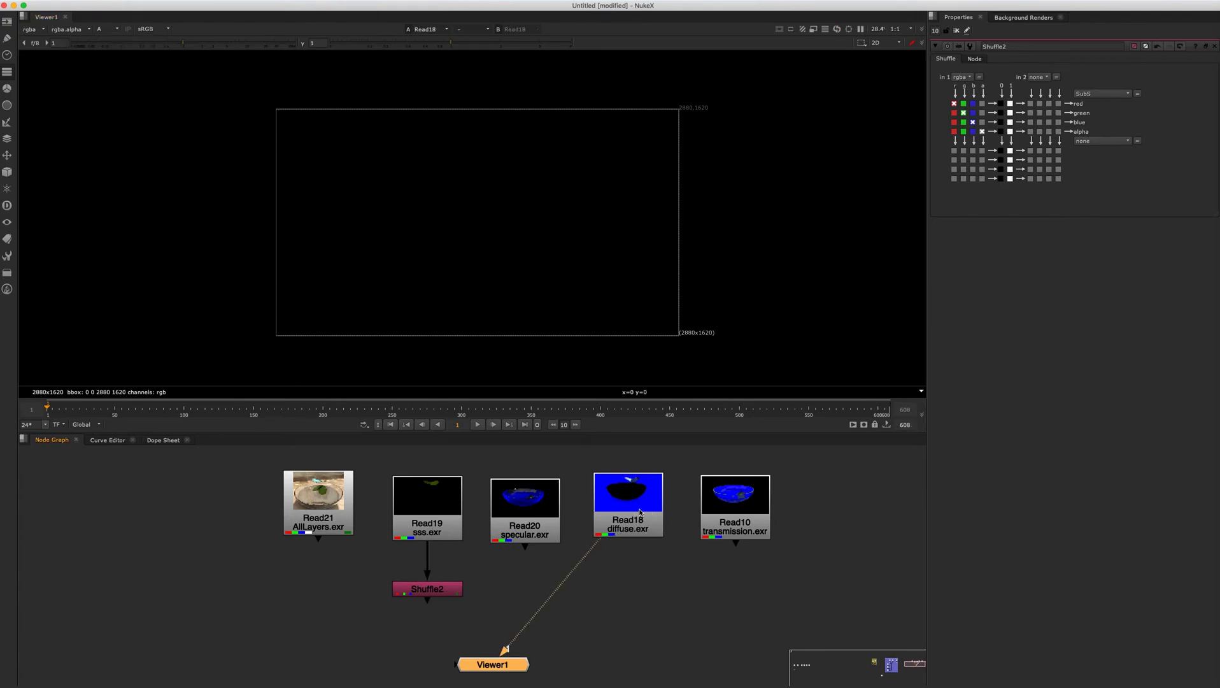
left_click(115, 29)
left_click(115, 50)
left_click(117, 30)
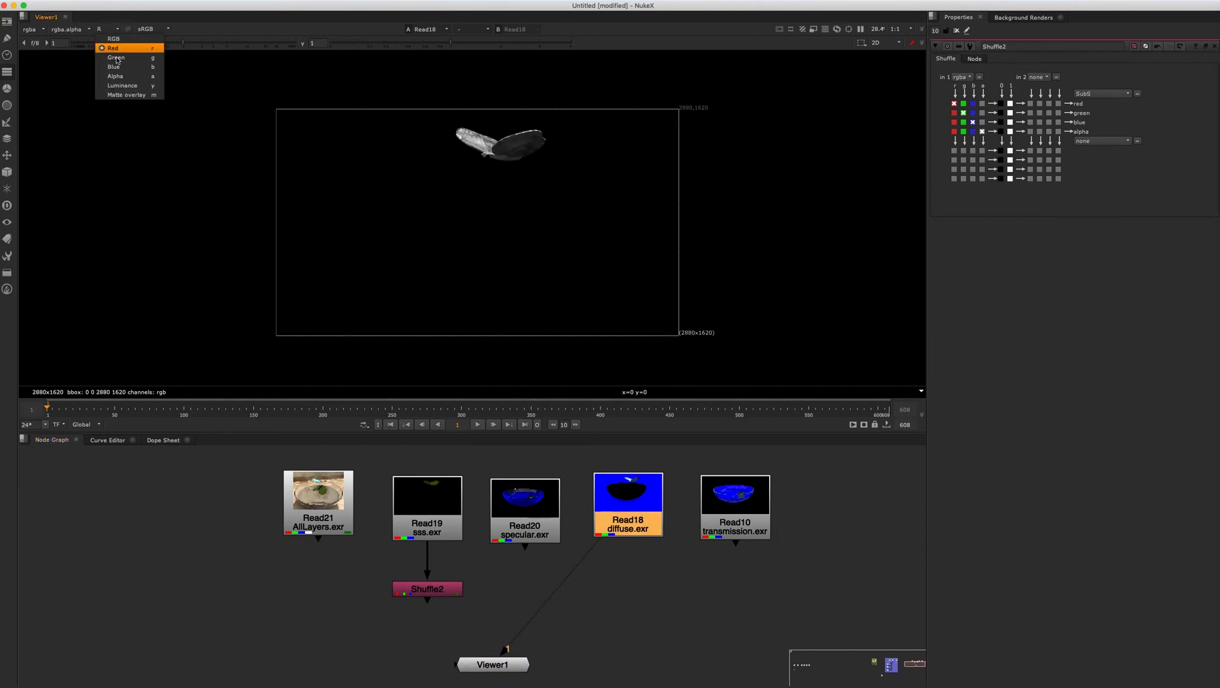
left_click(115, 61)
left_click(108, 29)
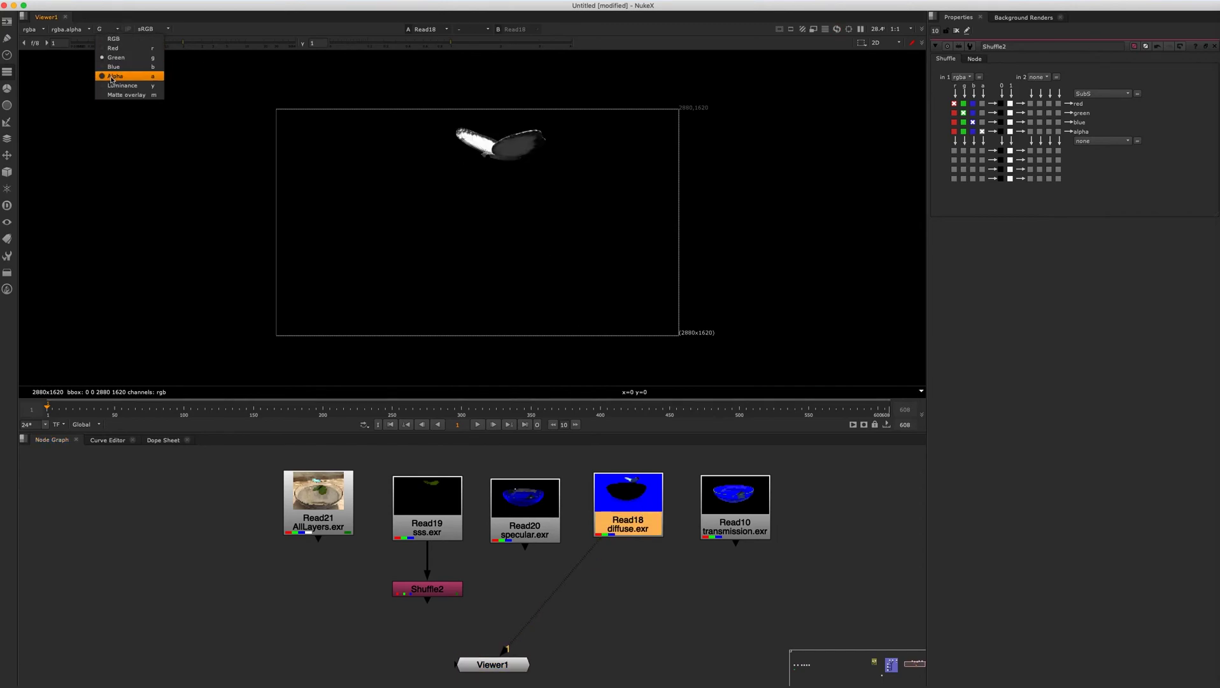
left_click(105, 86)
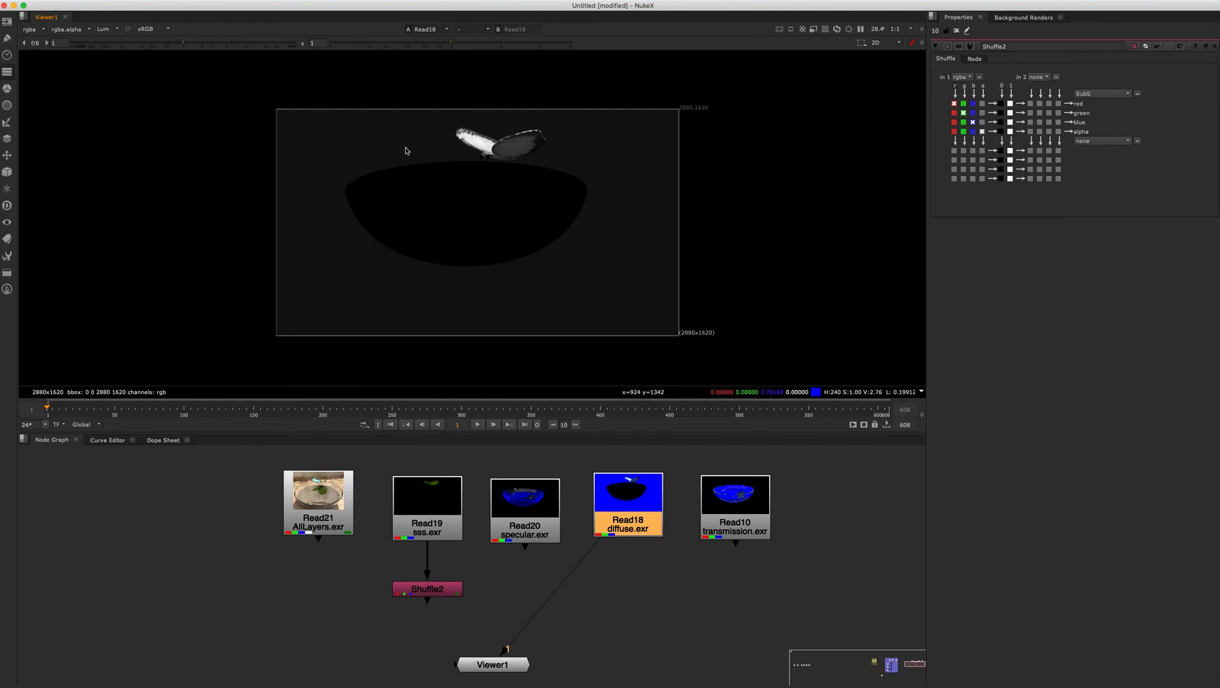
left_click(105, 29)
left_click(112, 75)
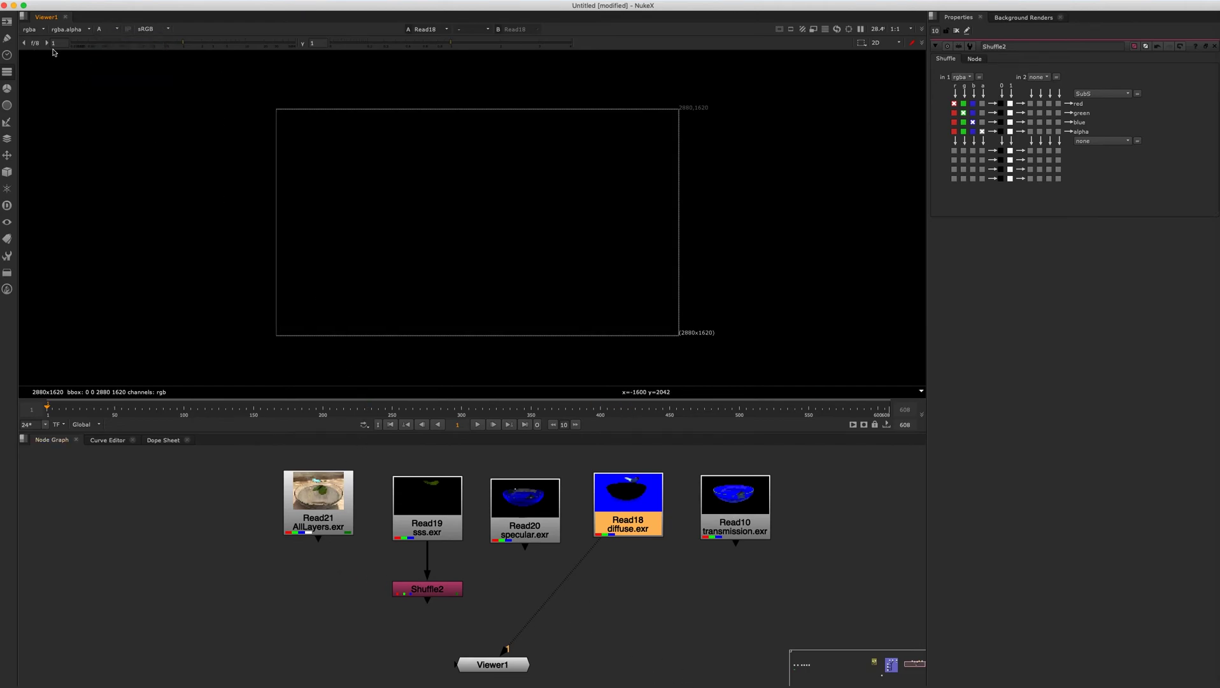
Step: Examine the layer, alpha-channel and display-channel options that the viewer offers for diffuse.exr, including the other layers and channels
left_click(44, 30)
left_click(88, 30)
left_click(88, 30)
left_click(118, 30)
left_click(117, 30)
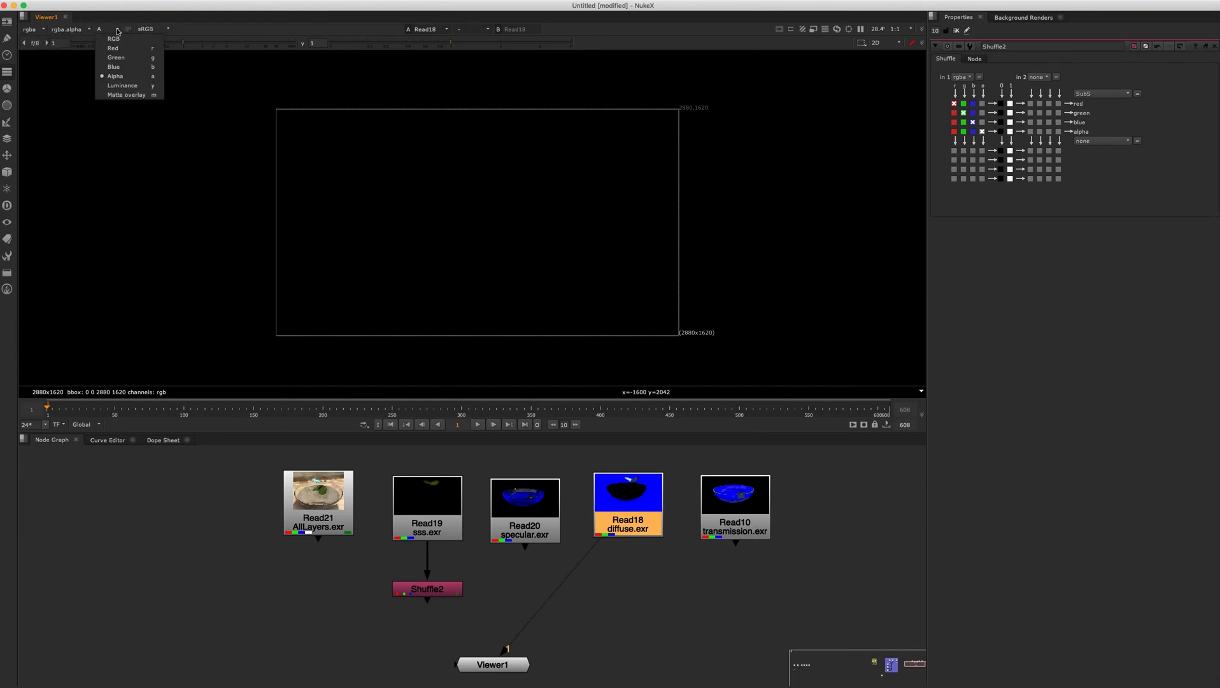
left_click(36, 31)
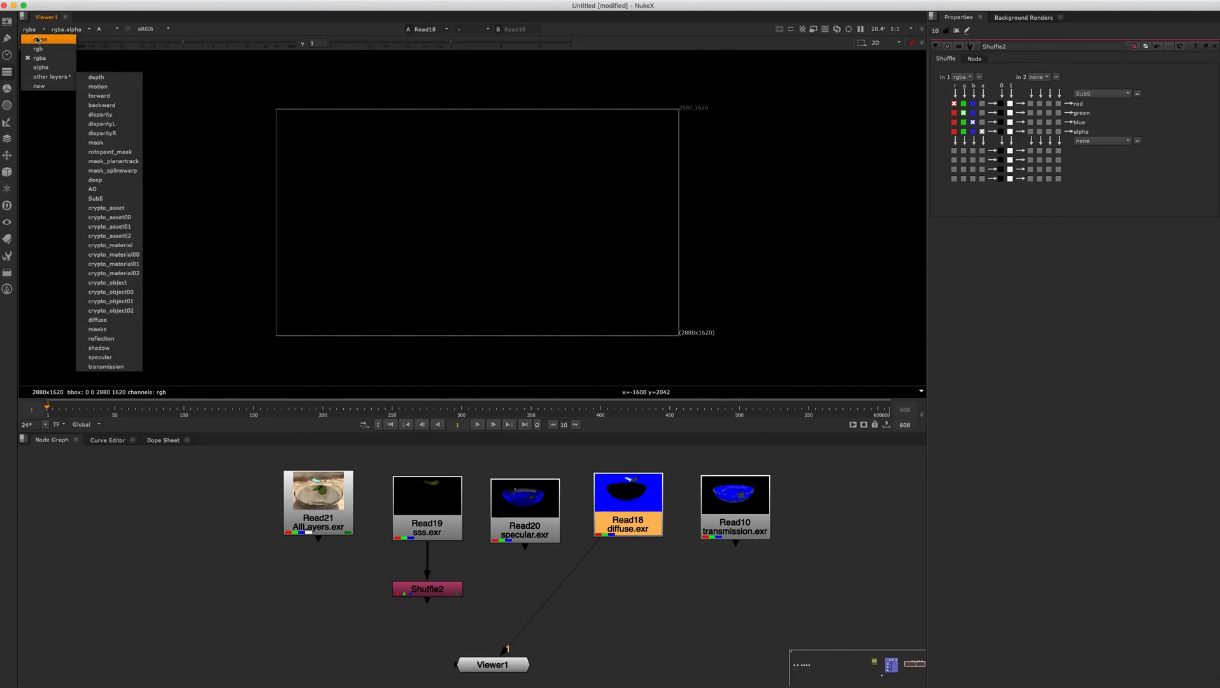
left_click(66, 30)
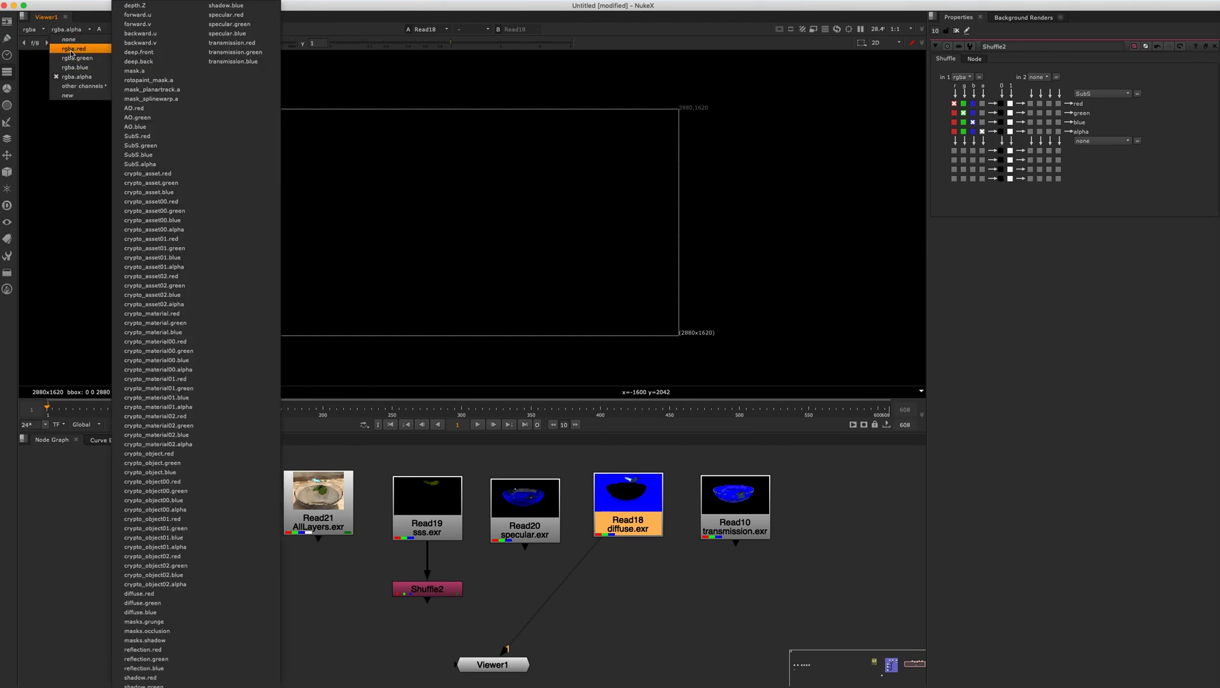
left_click(104, 29)
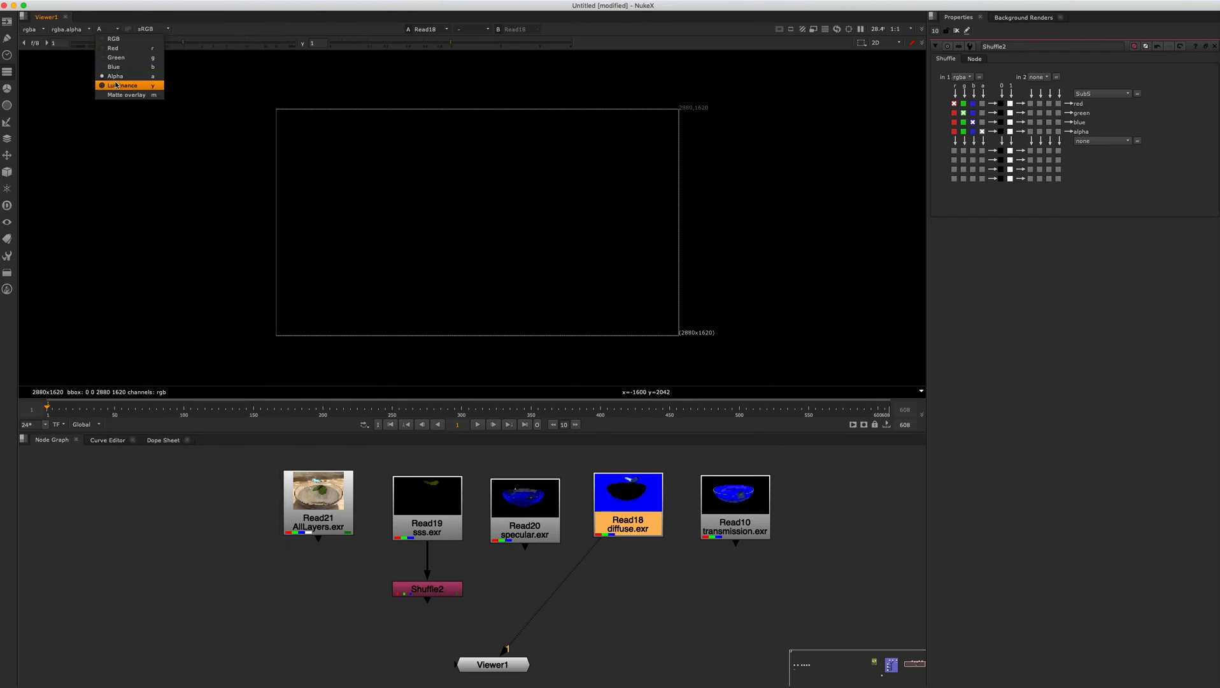